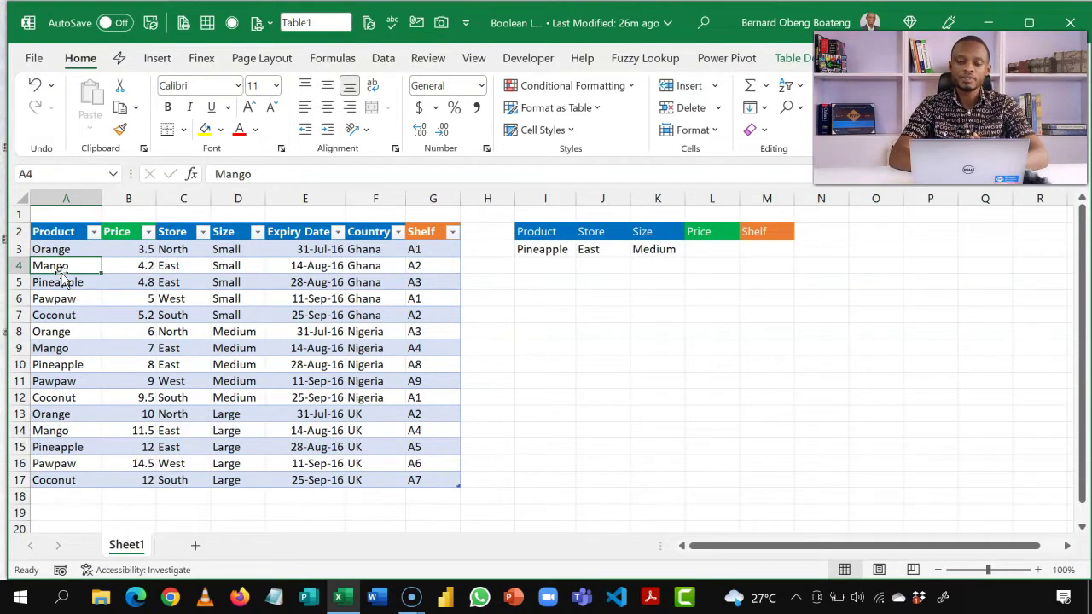
{"action": "left_click", "coordinate": [556, 253]}
{"action": "left_click", "coordinate": [712, 248]}
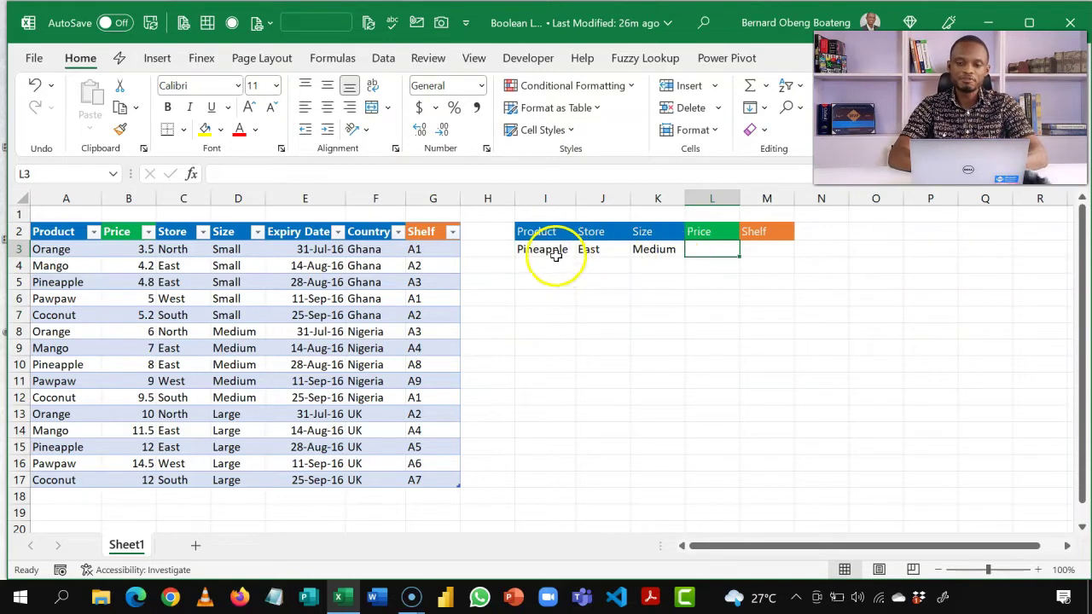
{"action": "left_click", "coordinate": [594, 249]}
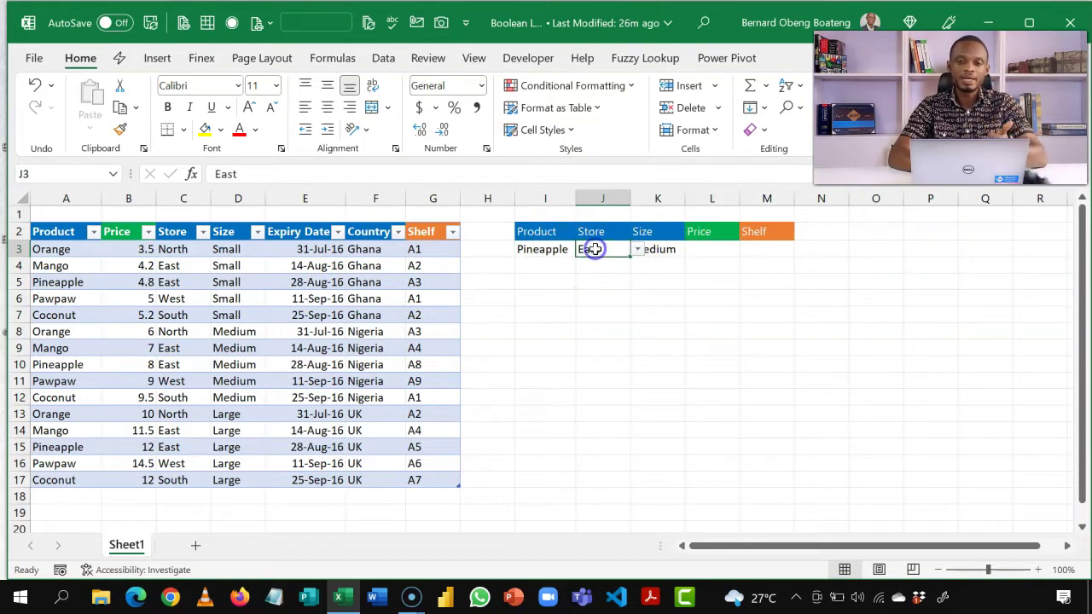
{"action": "left_click", "coordinate": [665, 249]}
{"action": "left_click", "coordinate": [720, 248]}
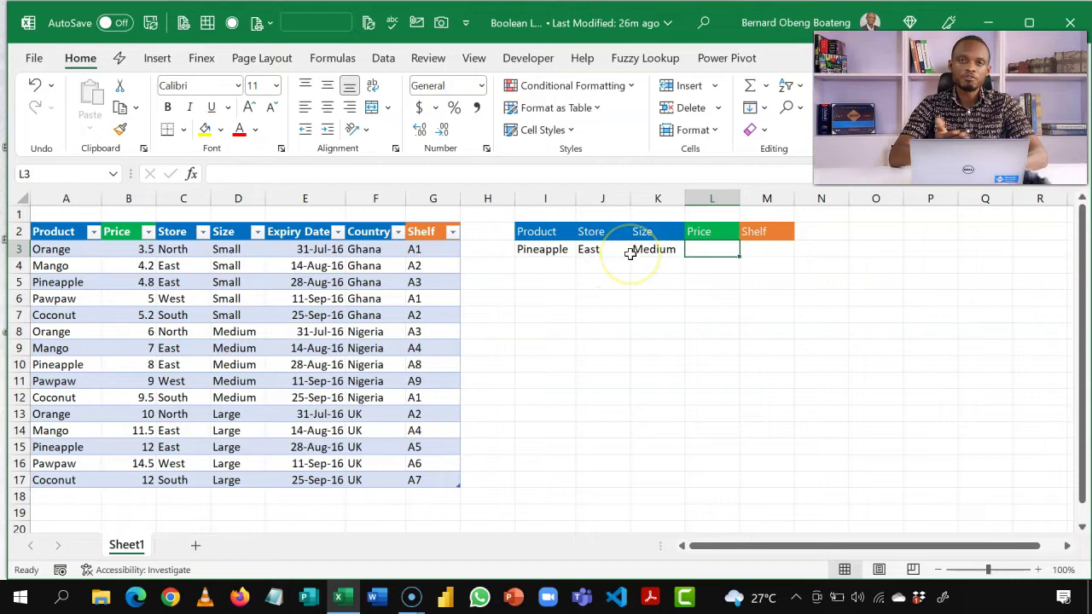
{"action": "left_click", "coordinate": [765, 250]}
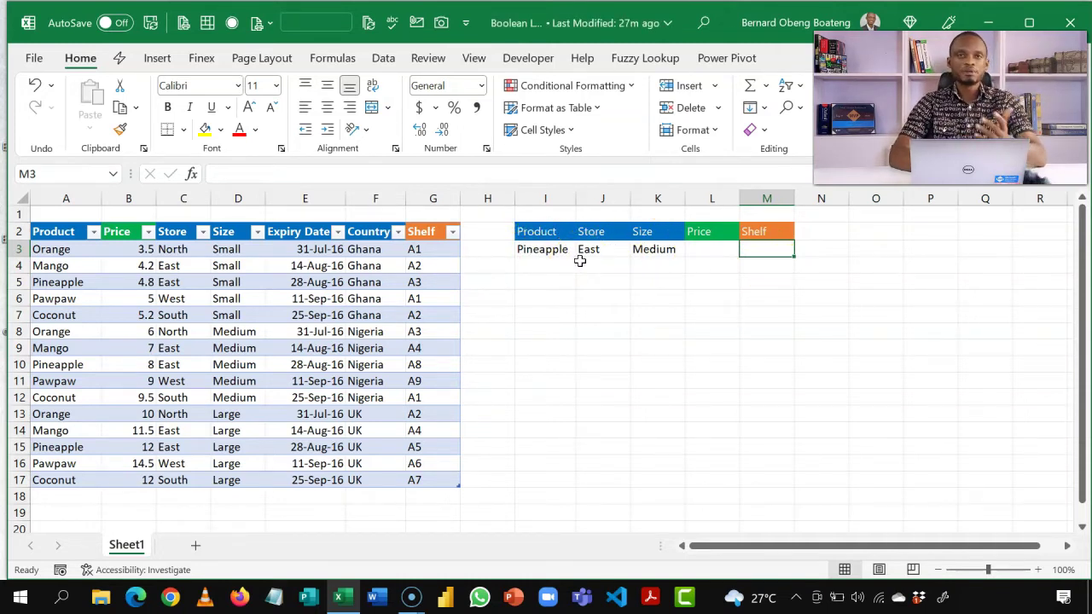
Start a SUMPRODUCT formula in the Price result cell L3 with Table1[Price] as the first array
{"action": "left_click", "coordinate": [706, 247]}
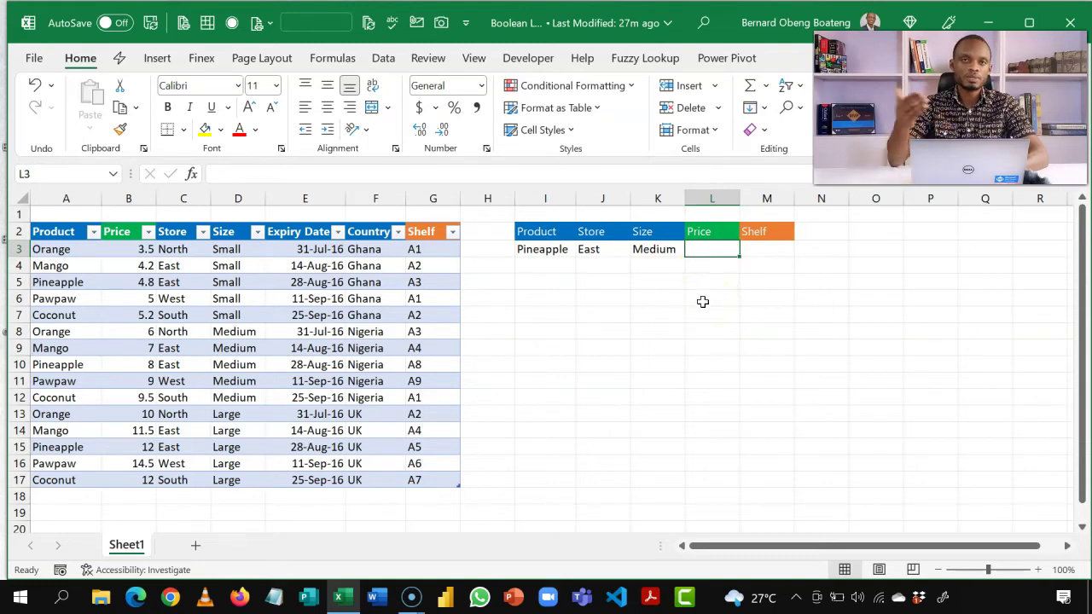
{"action": "type", "text": "=SUM"}
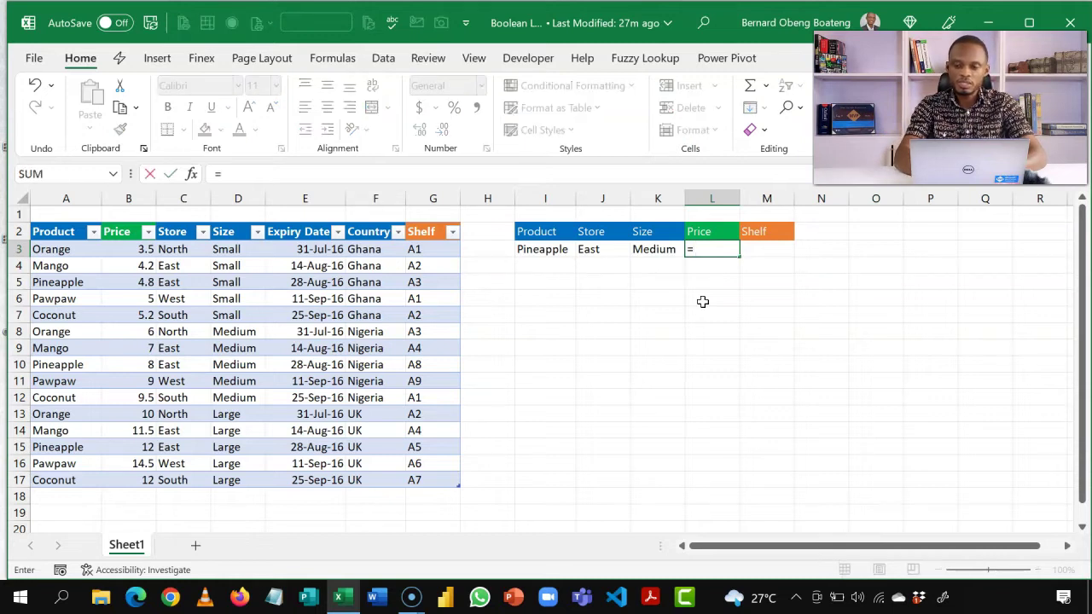
{"action": "key", "text": "Down"}
{"action": "key", "text": "Down"}
{"action": "key", "text": "Down"}
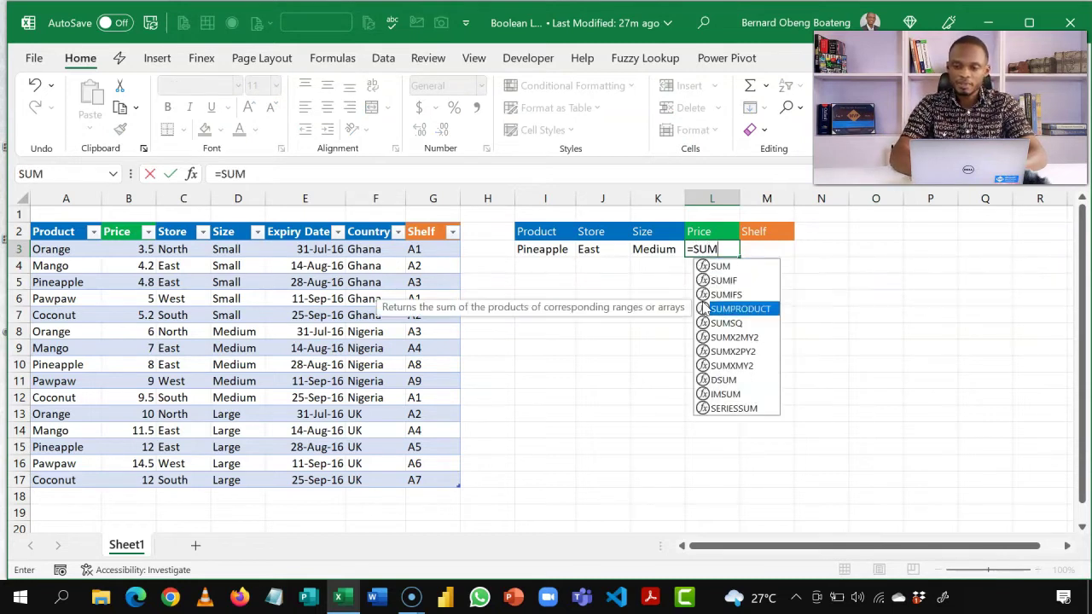
{"action": "key", "text": "Tab"}
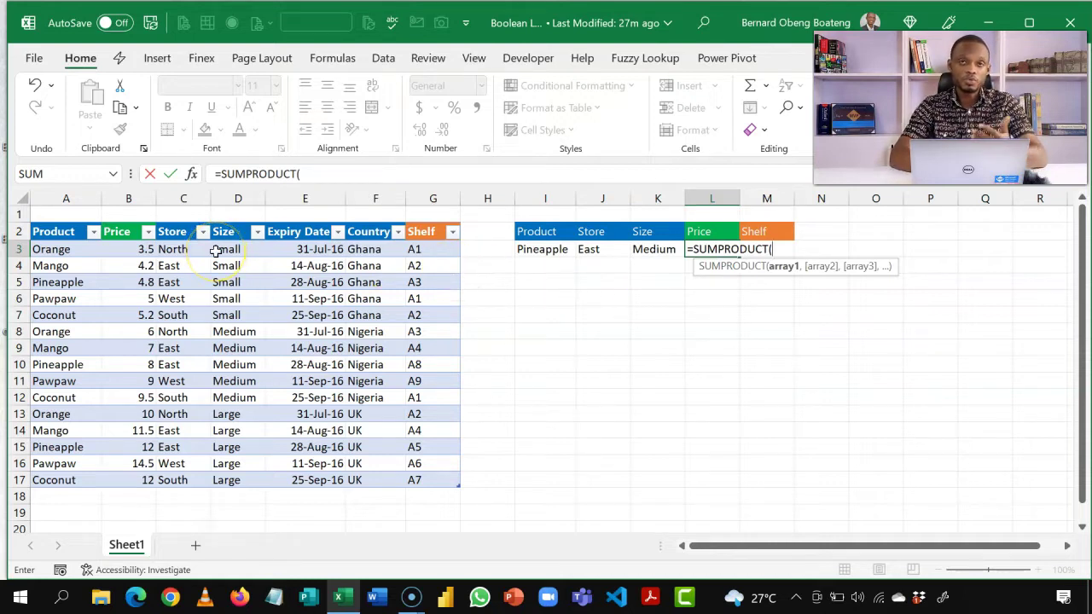
{"action": "left_click", "coordinate": [126, 222]}
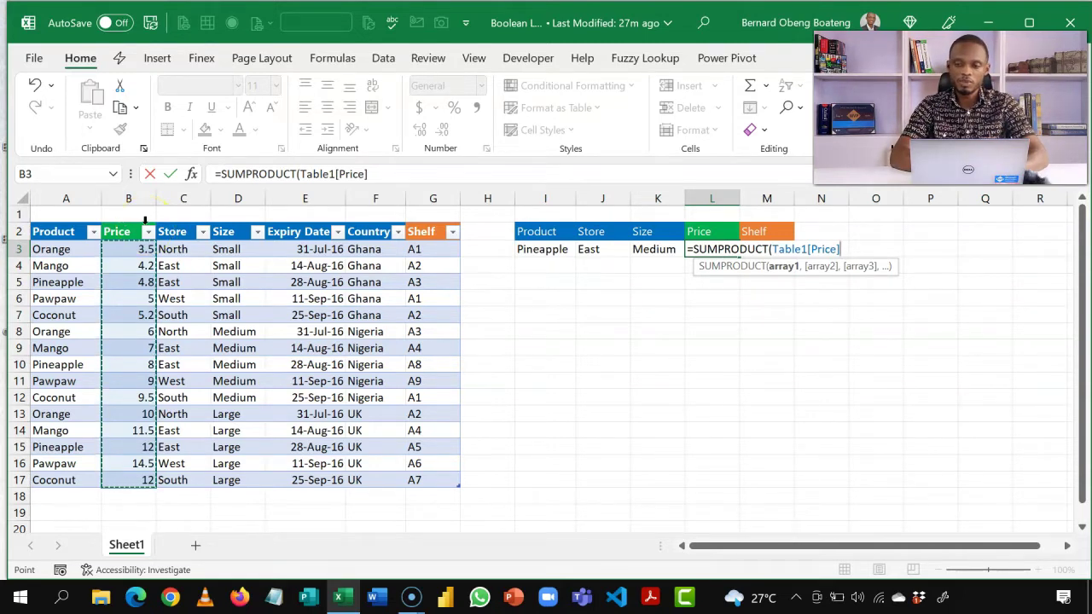
{"action": "type", "text": ","}
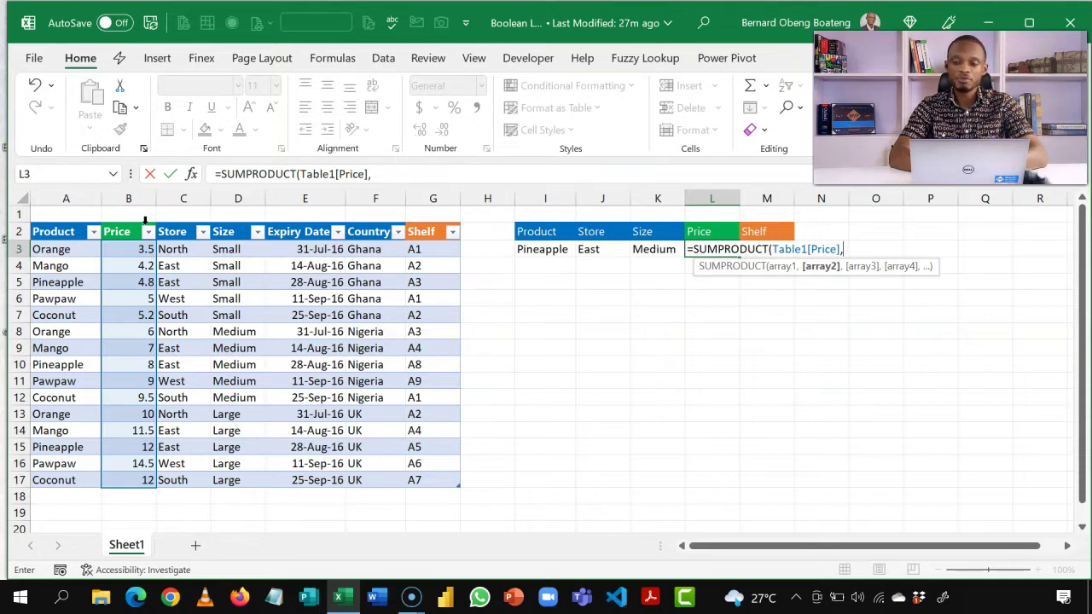
Add the condition (Table1[Product]=I3) as the second array of the SUMPRODUCT formula
{"action": "type", "text": "("}
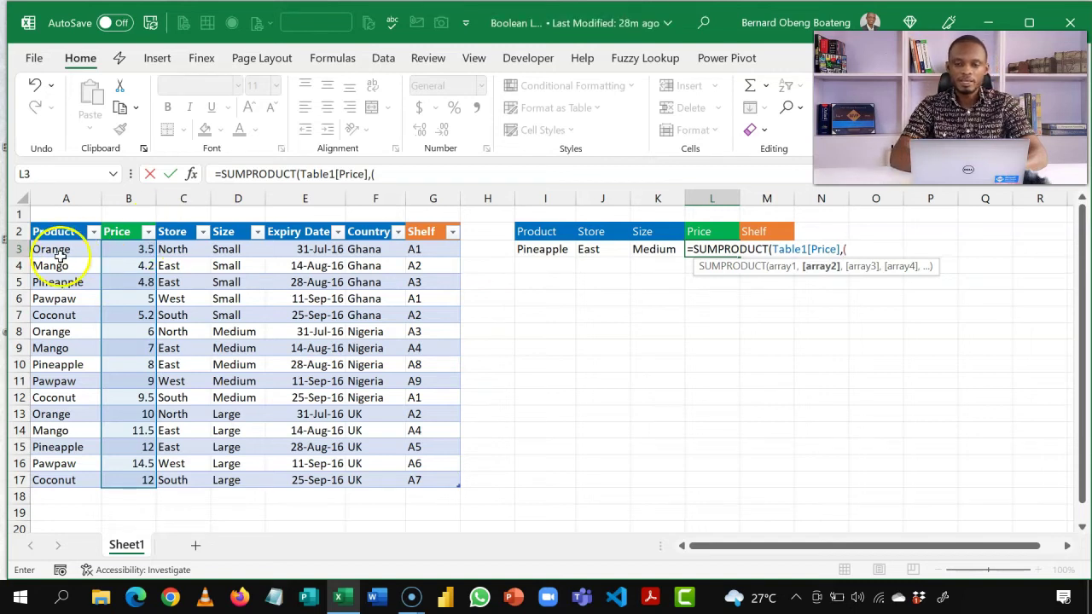
{"action": "left_click", "coordinate": [59, 224]}
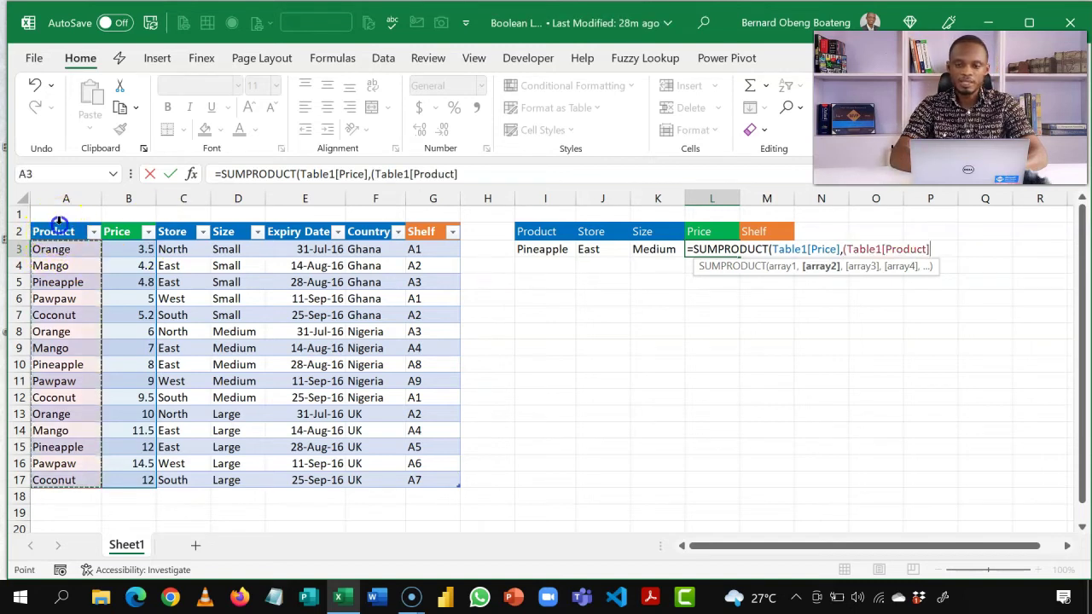
{"action": "type", "text": "="}
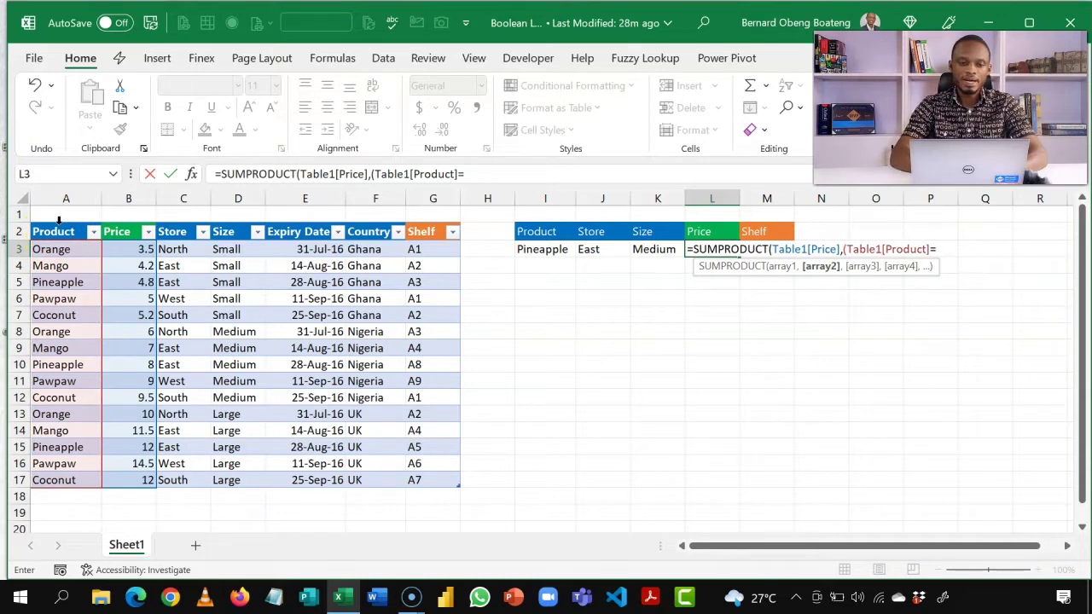
{"action": "left_click", "coordinate": [519, 251]}
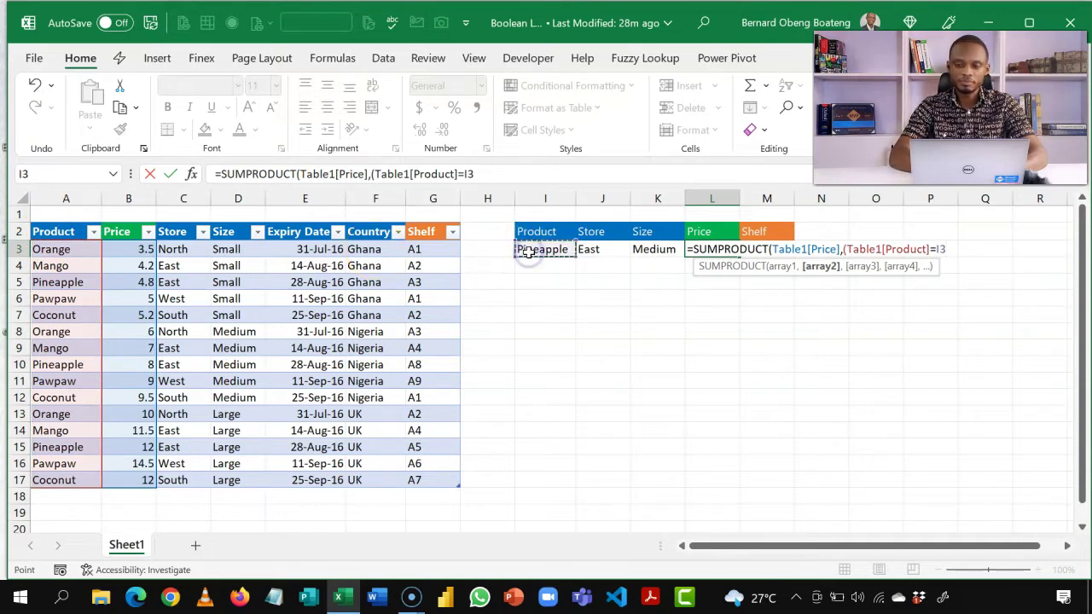
{"action": "left_click", "coordinate": [958, 251]}
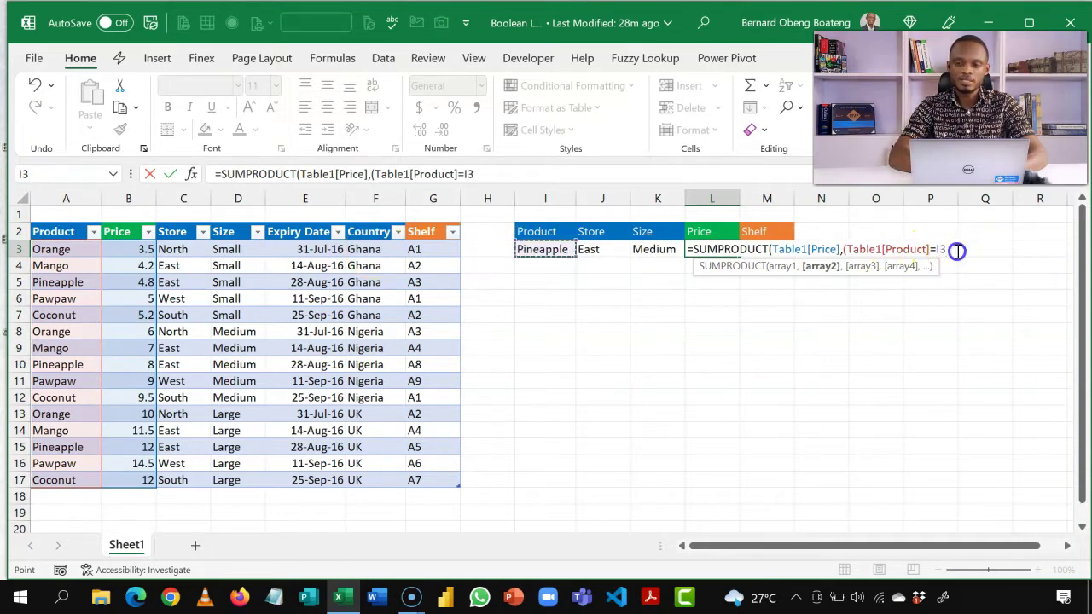
{"action": "type", "text": ")"}
Evaluate the product condition inside the formula to examine its TRUE/FALSE array, and restore the original expression
{"action": "left_click_drag", "start_coordinate": [950, 251], "coordinate": [850, 249]}
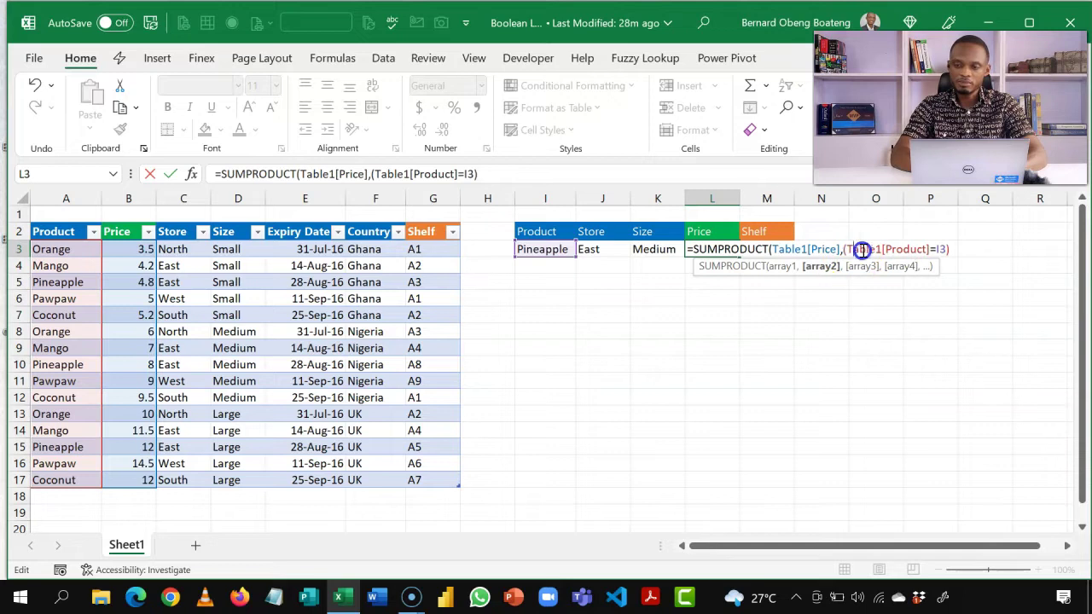
{"action": "key", "text": "F9"}
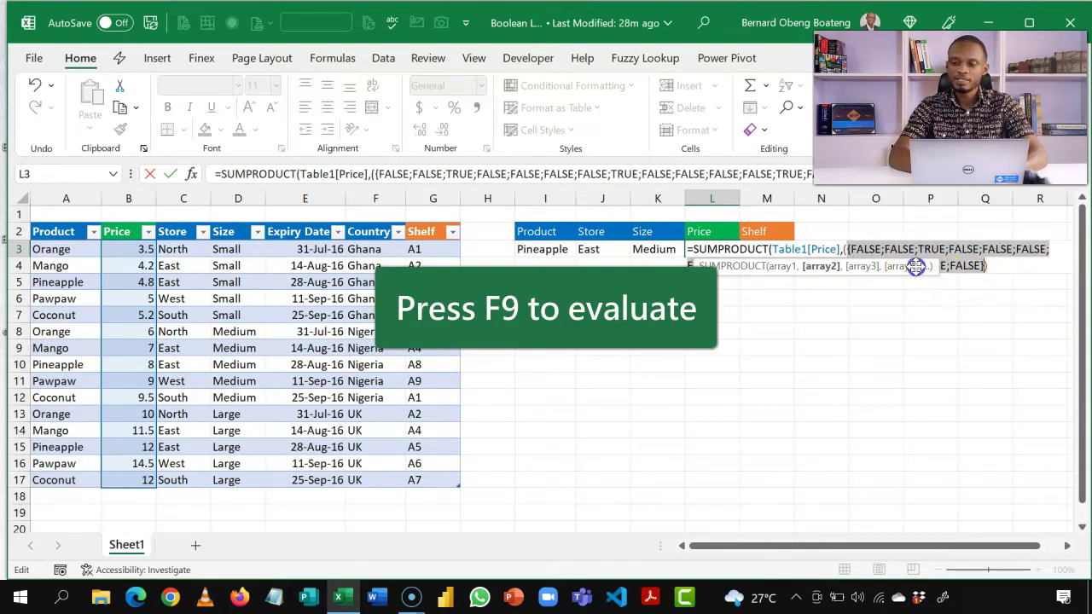
{"action": "left_click_drag", "start_coordinate": [914, 266], "coordinate": [905, 340]}
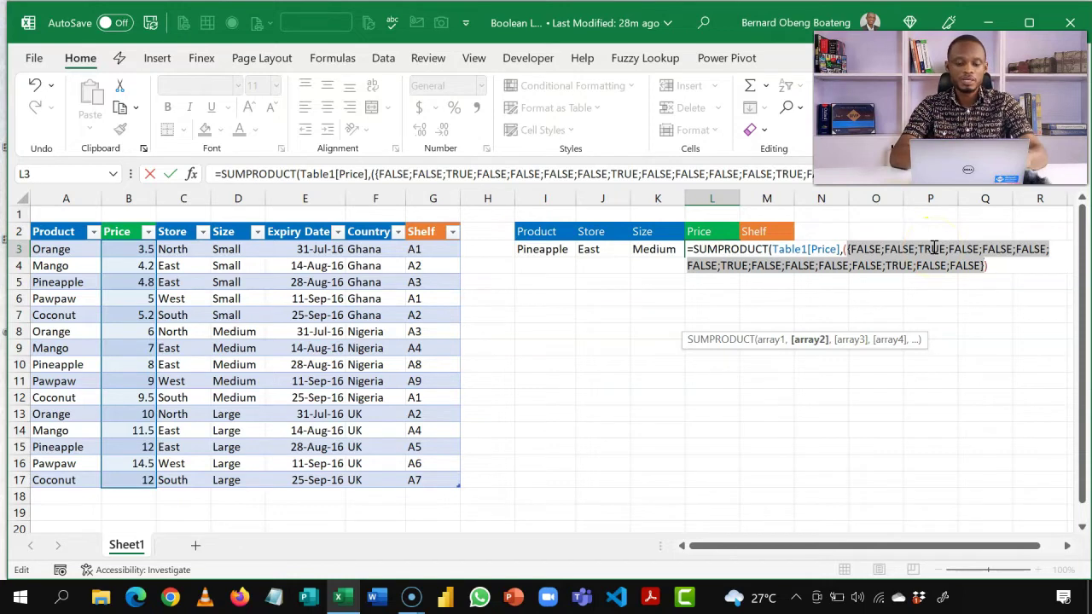
{"action": "key", "text": "ctrl+z"}
Multiply the product condition by a store condition, (Table1[Store]=J3), in the SUMPRODUCT formula
{"action": "left_click", "coordinate": [968, 248]}
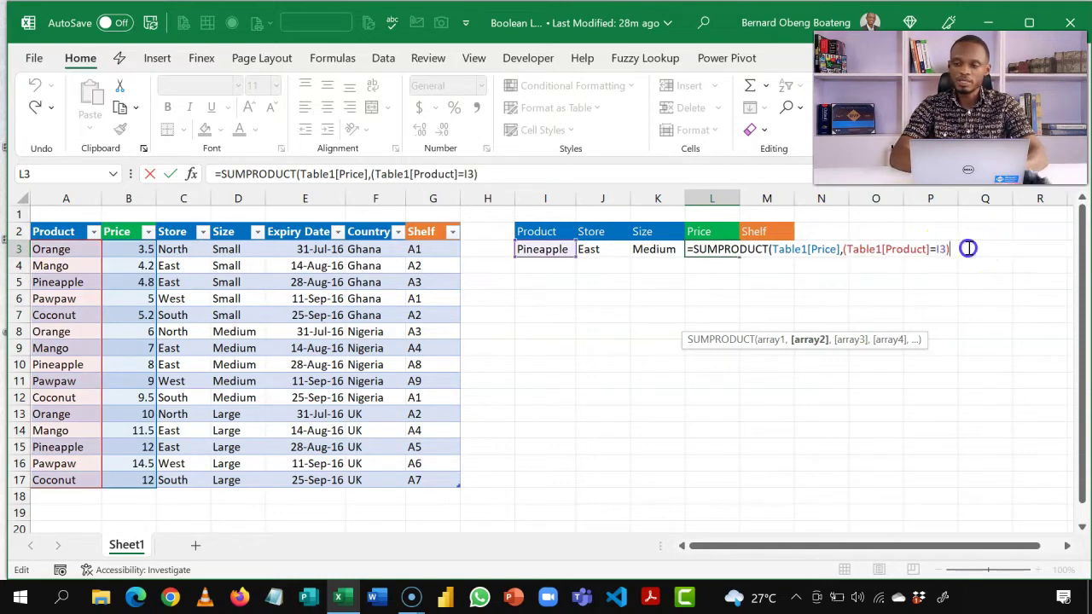
{"action": "type", "text": "*"}
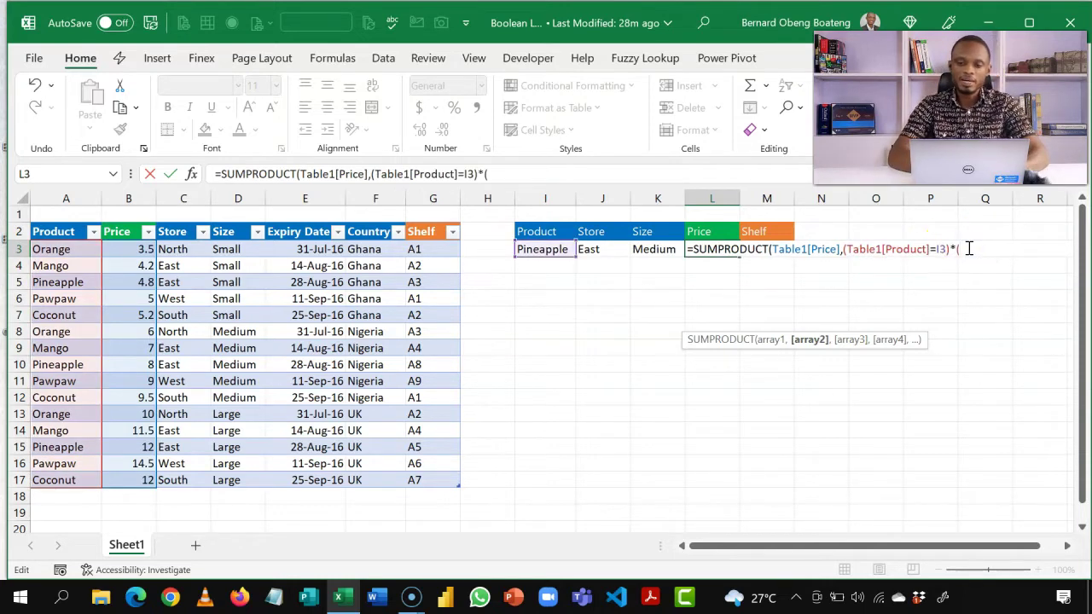
{"action": "type", "text": "("}
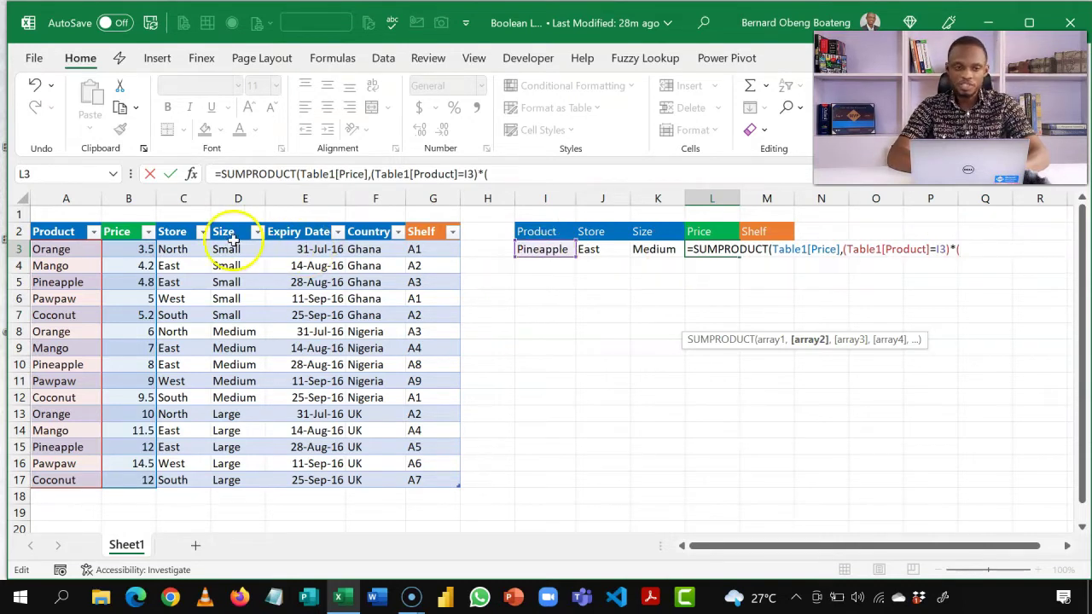
{"action": "left_click", "coordinate": [175, 226]}
{"action": "type", "text": "="}
{"action": "left_click", "coordinate": [602, 250]}
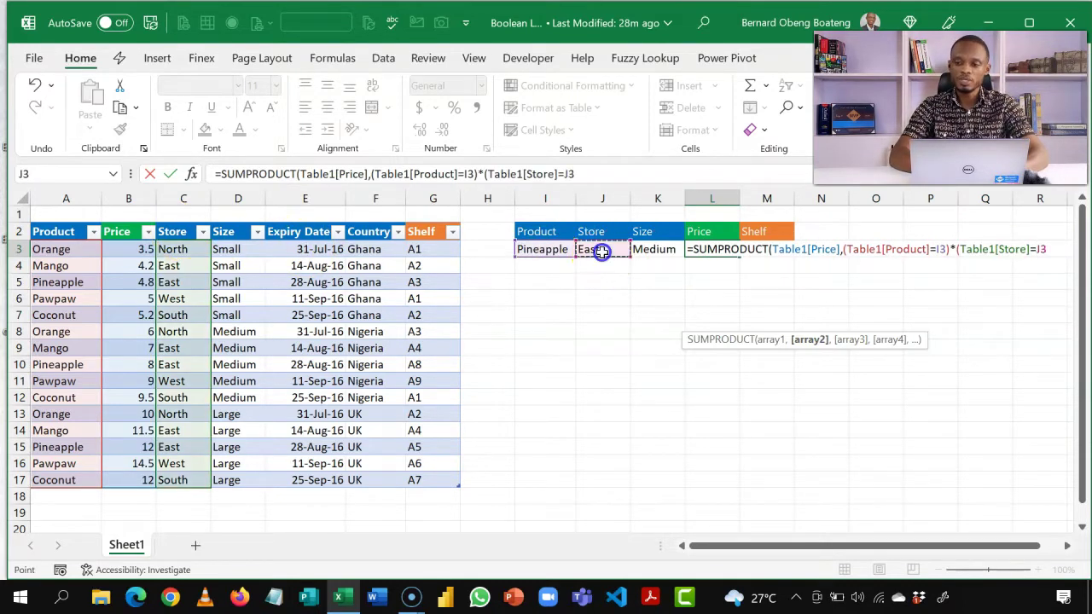
{"action": "type", "text": ")"}
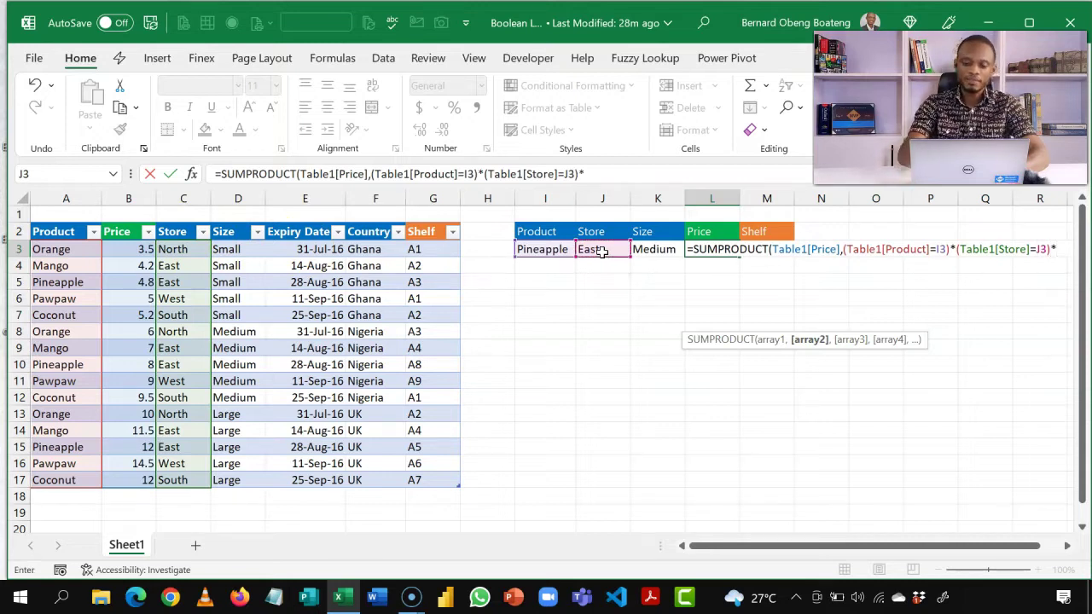
Multiply by the size condition (Table1[Size]=K3) on a new formula line, and complete the SUMPRODUCT formula in L3
{"action": "type", "text": "*"}
{"action": "key", "text": "alt+Return"}
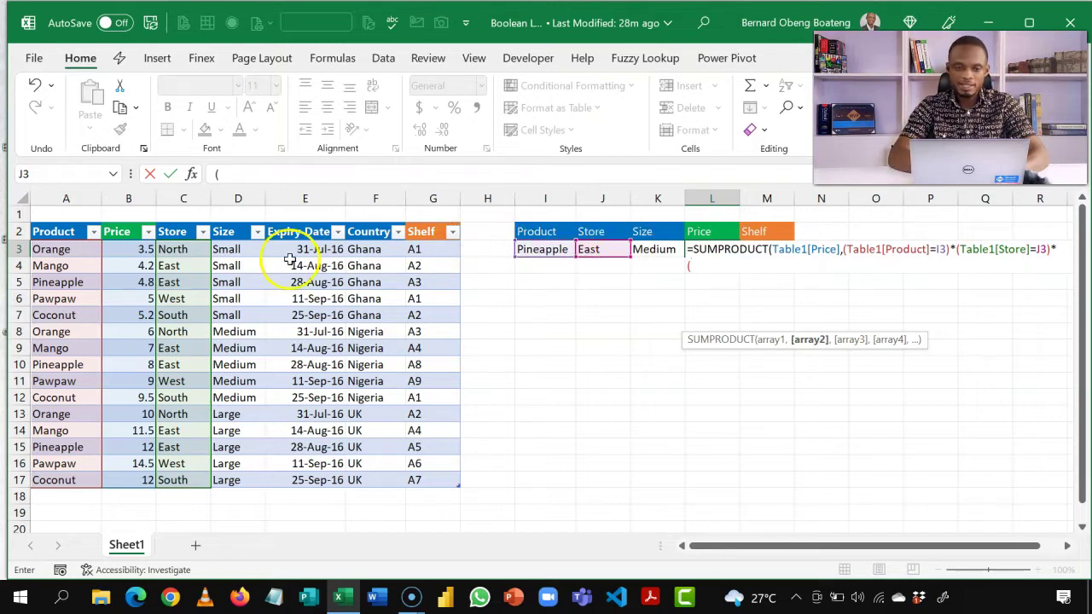
{"action": "left_click", "coordinate": [241, 225]}
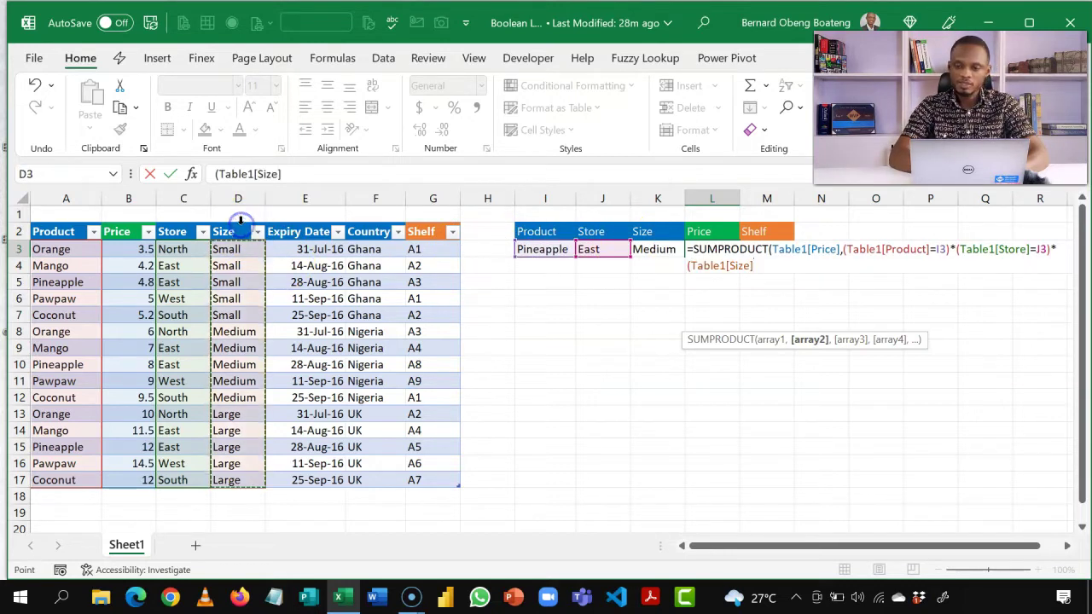
{"action": "type", "text": "="}
{"action": "left_click", "coordinate": [647, 249]}
{"action": "type", "text": ")"}
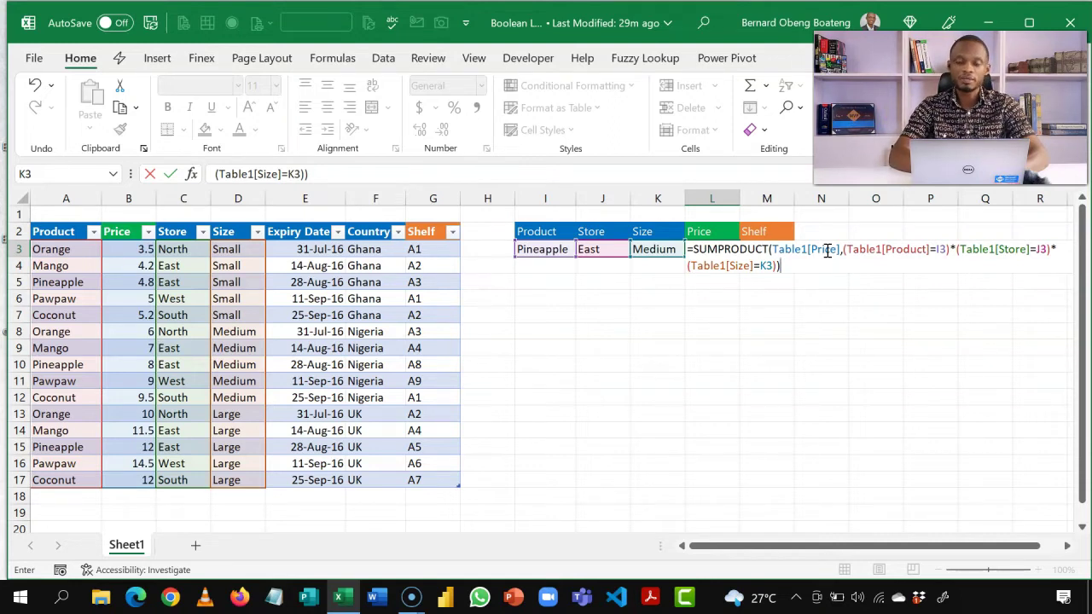
{"action": "key", "text": "Return"}
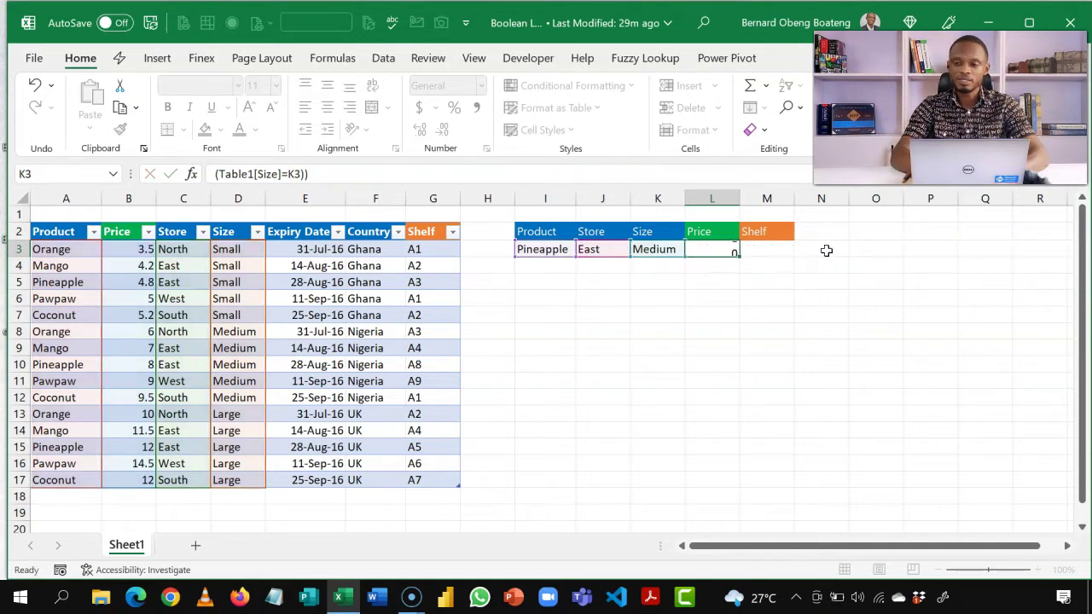
{"action": "key", "text": "Up"}
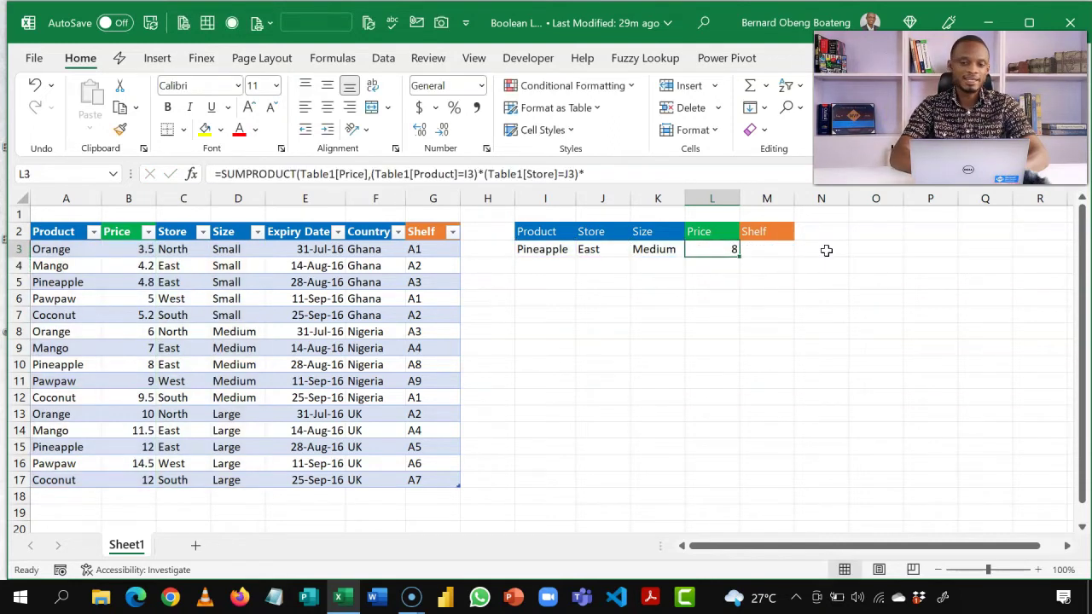
{"action": "double_click", "coordinate": [735, 251]}
{"action": "key", "text": "Return"}
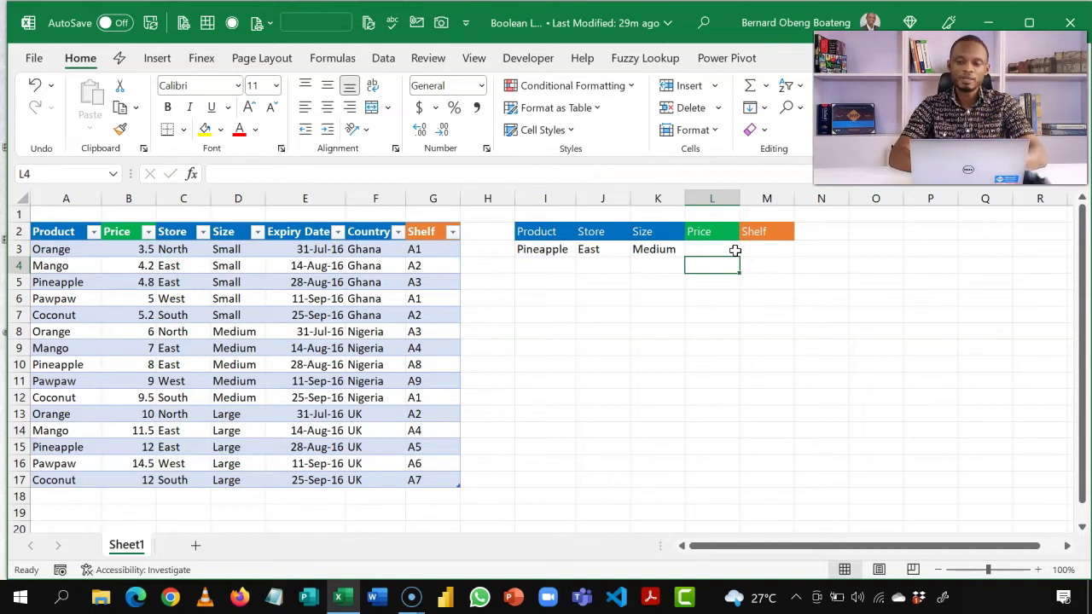
Start an INDEX formula in M3 with the Table1[Shelf] column as its array
{"action": "left_click", "coordinate": [767, 250]}
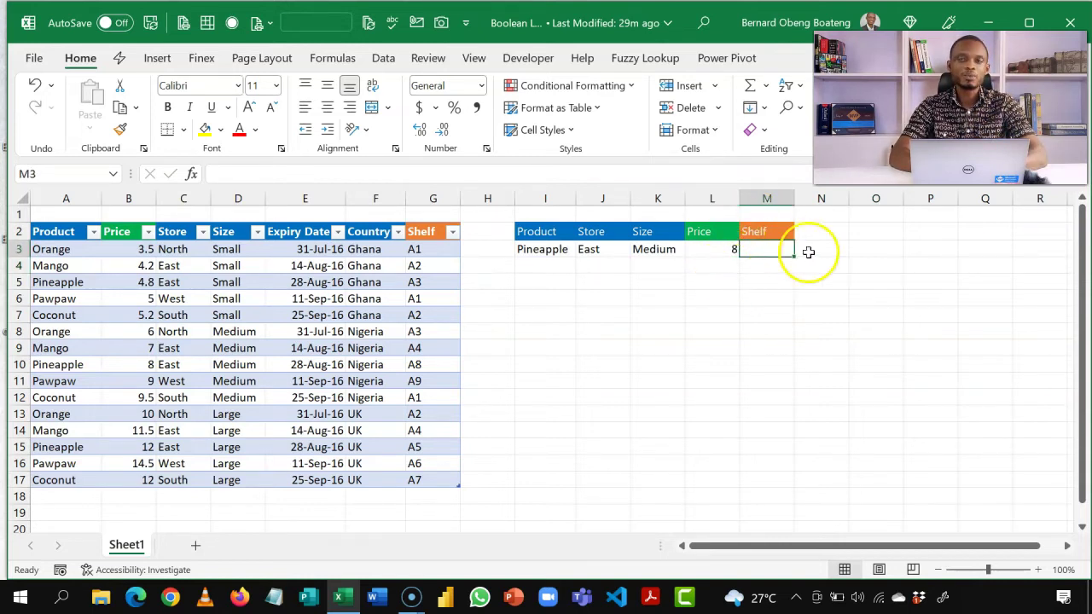
{"action": "left_click", "coordinate": [432, 222]}
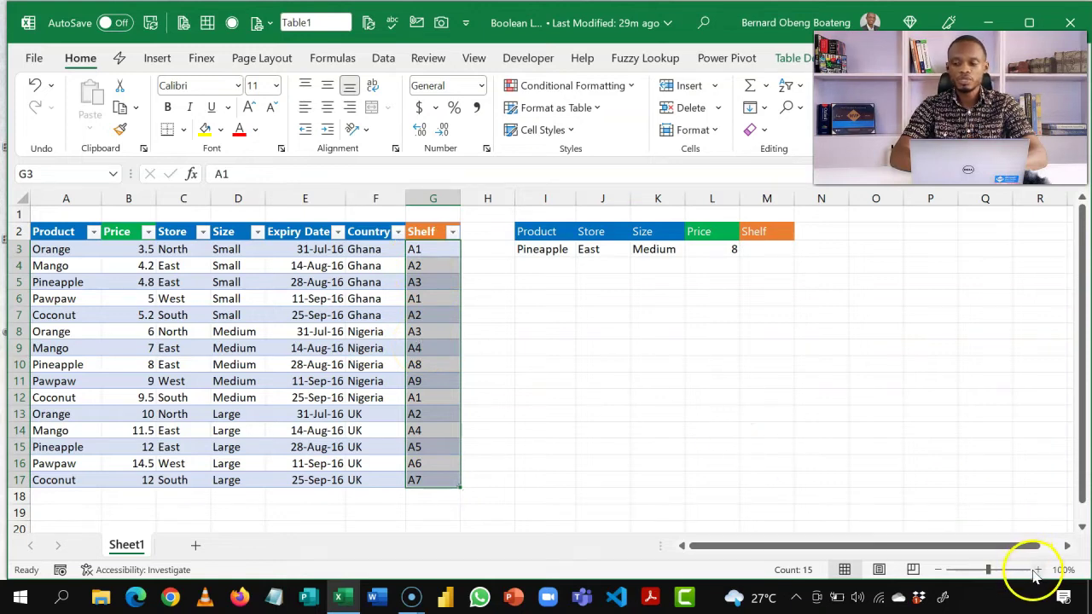
{"action": "left_click", "coordinate": [1037, 570]}
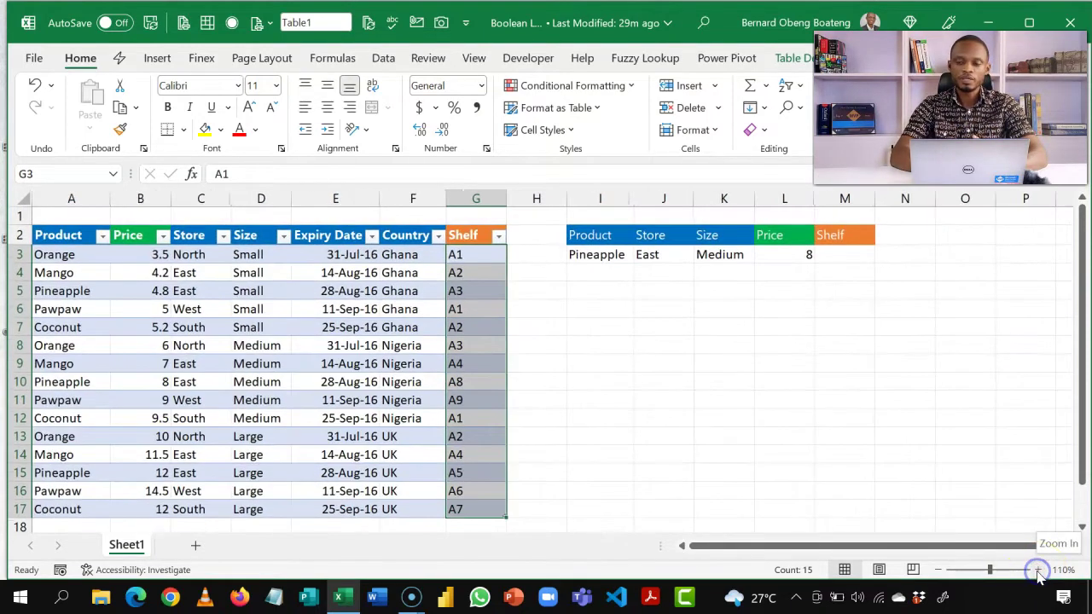
{"action": "left_click", "coordinate": [845, 254]}
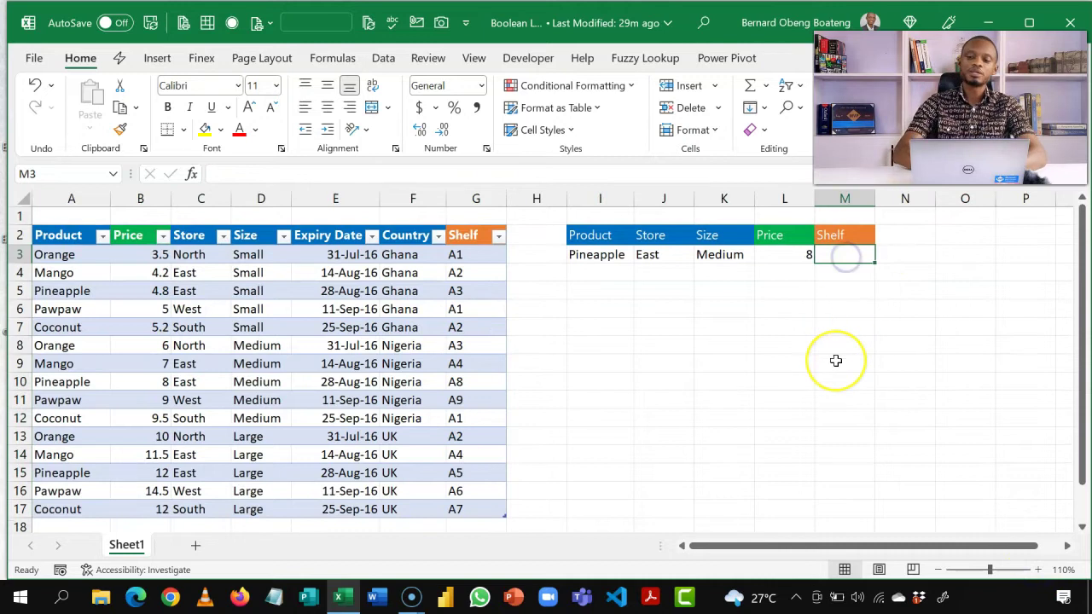
{"action": "type", "text": "=I"}
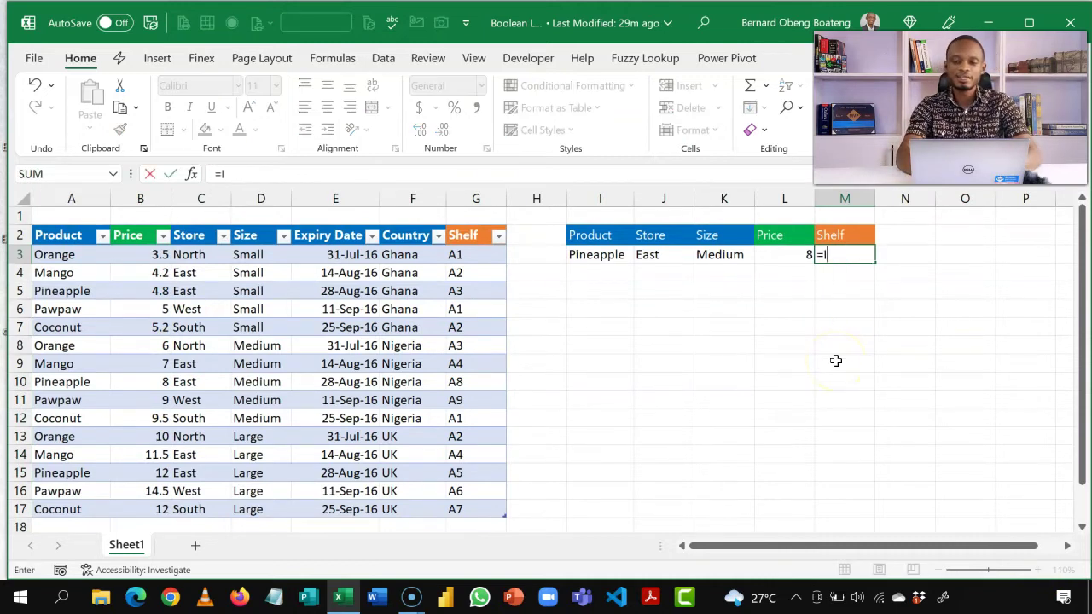
{"action": "type", "text": "ND"}
{"action": "key", "text": "Tab"}
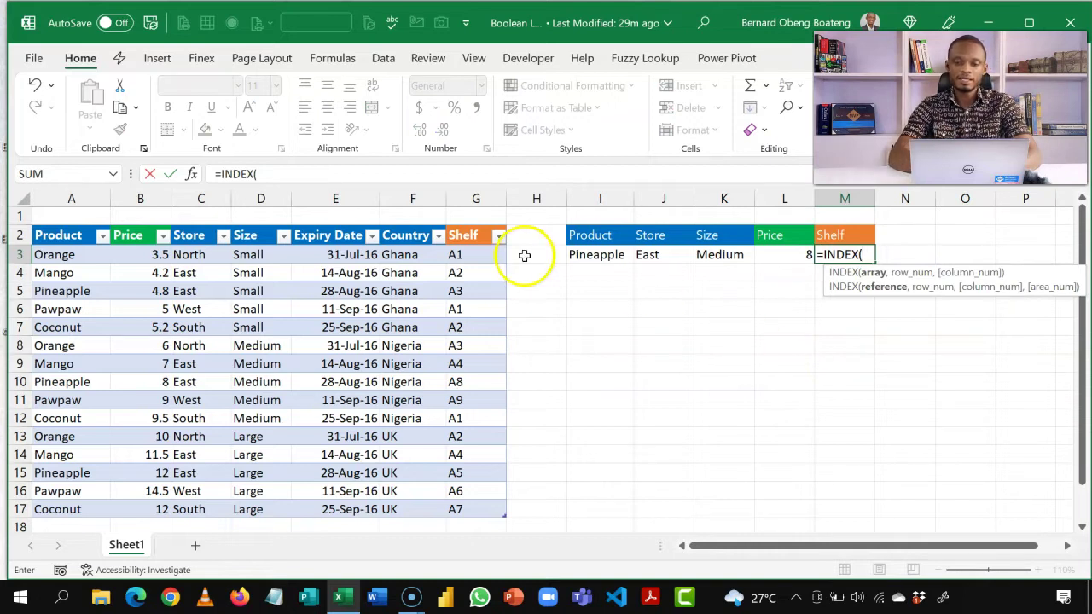
{"action": "left_click", "coordinate": [473, 226]}
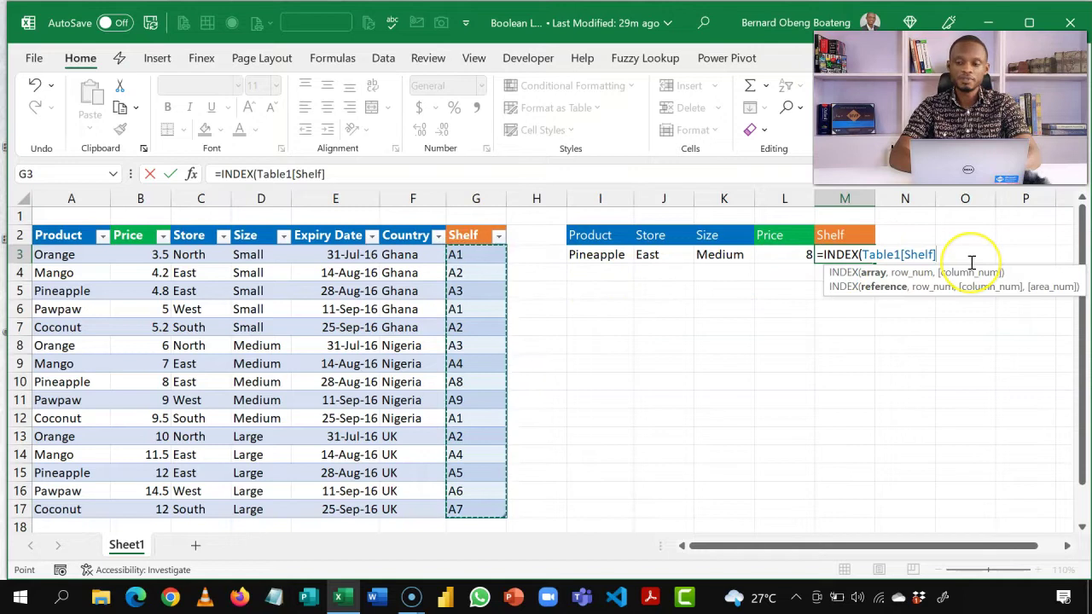
{"action": "type", "text": ","}
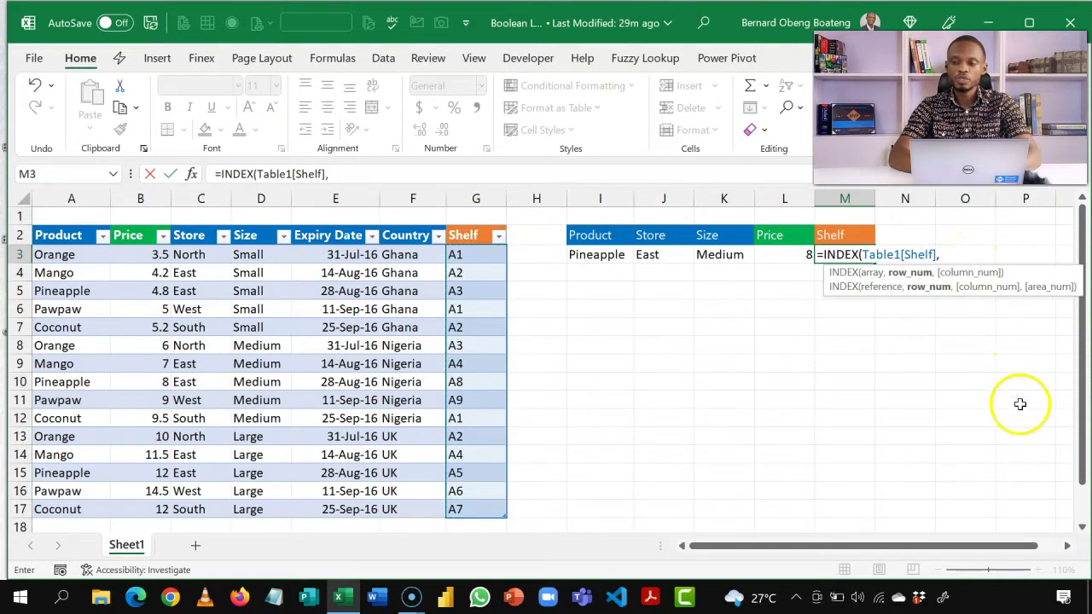
Nest a MATCH function with lookup value 1 as the row number of the INDEX formula
{"action": "left_click", "coordinate": [1067, 546]}
{"action": "left_click", "coordinate": [1067, 546]}
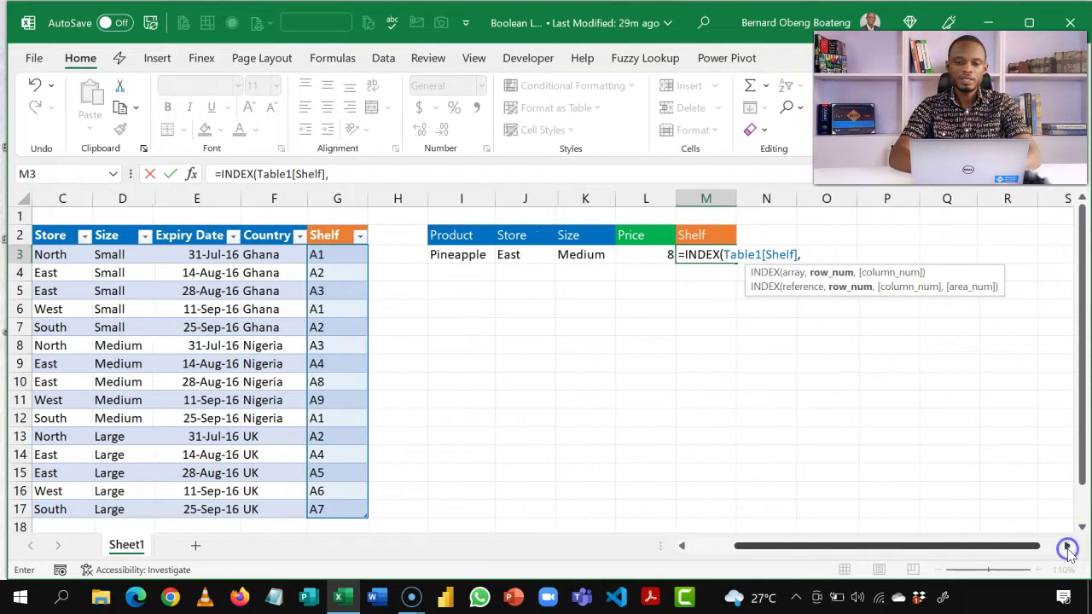
{"action": "type", "text": "MATCH("}
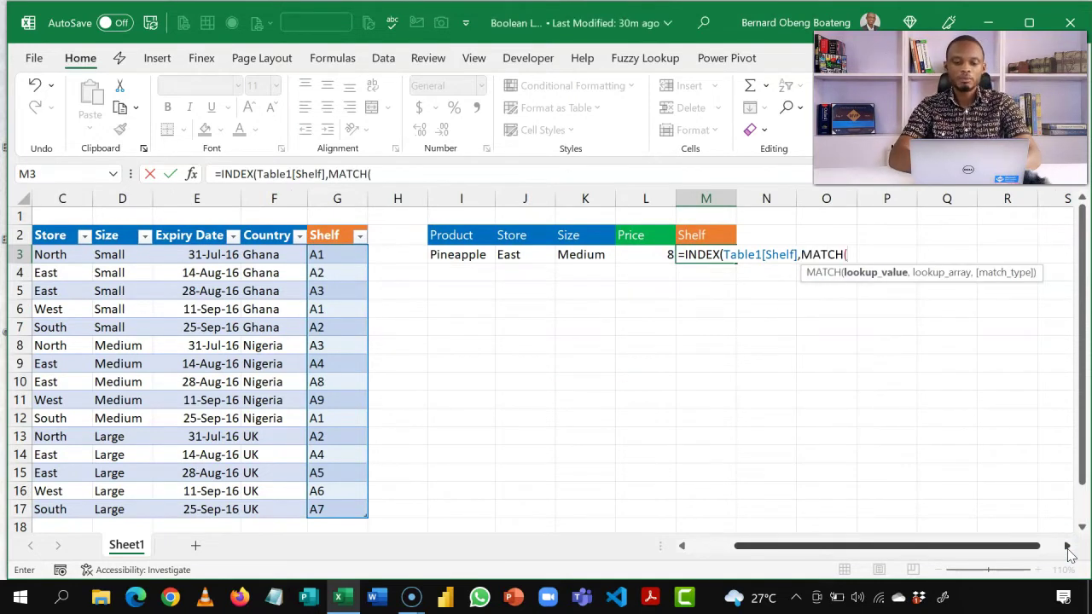
{"action": "type", "text": "1"}
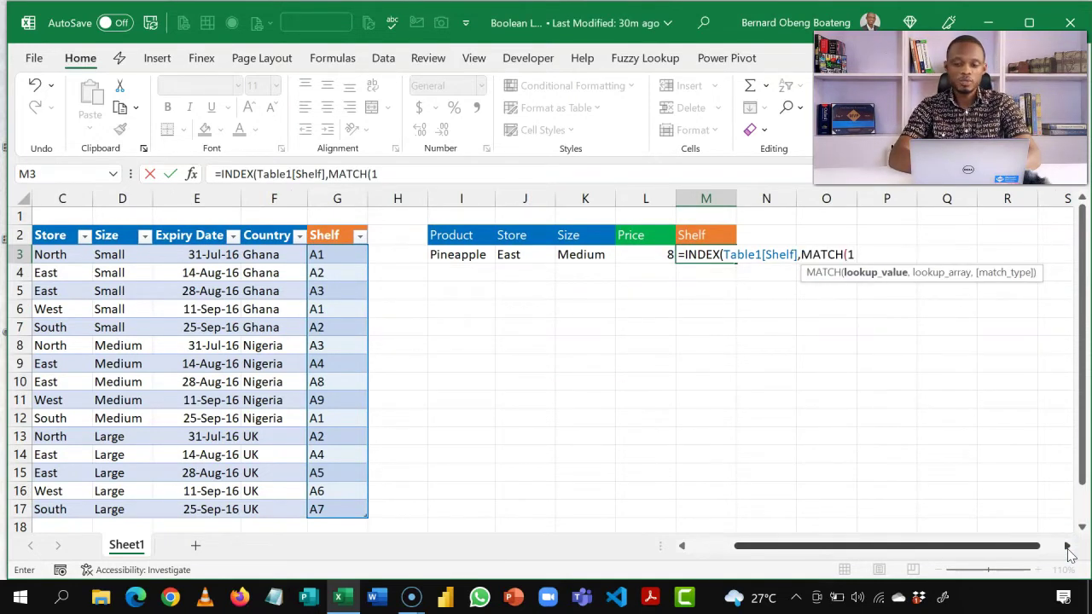
{"action": "type", "text": ","}
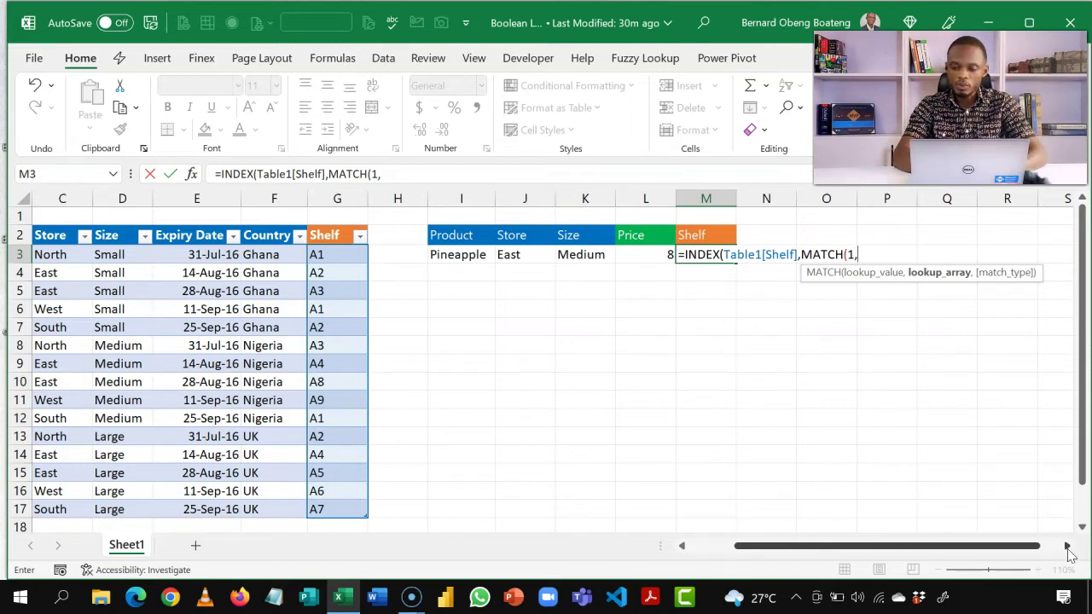
Begin the MATCH lookup array with the product condition Table1[Product]=I3 in parentheses
{"action": "type", "text": "("}
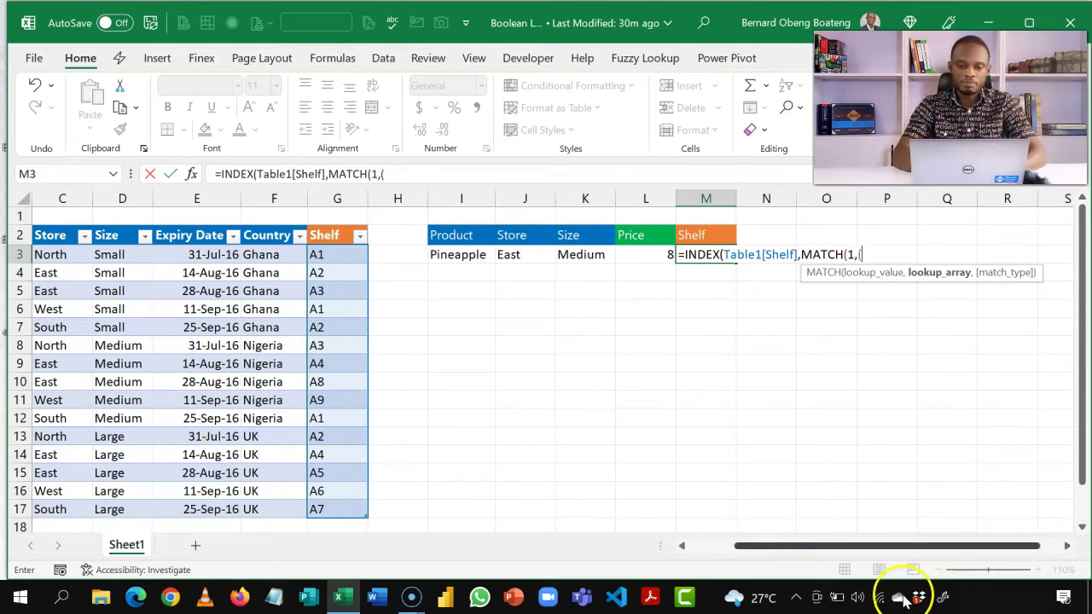
{"action": "left_click", "coordinate": [685, 547]}
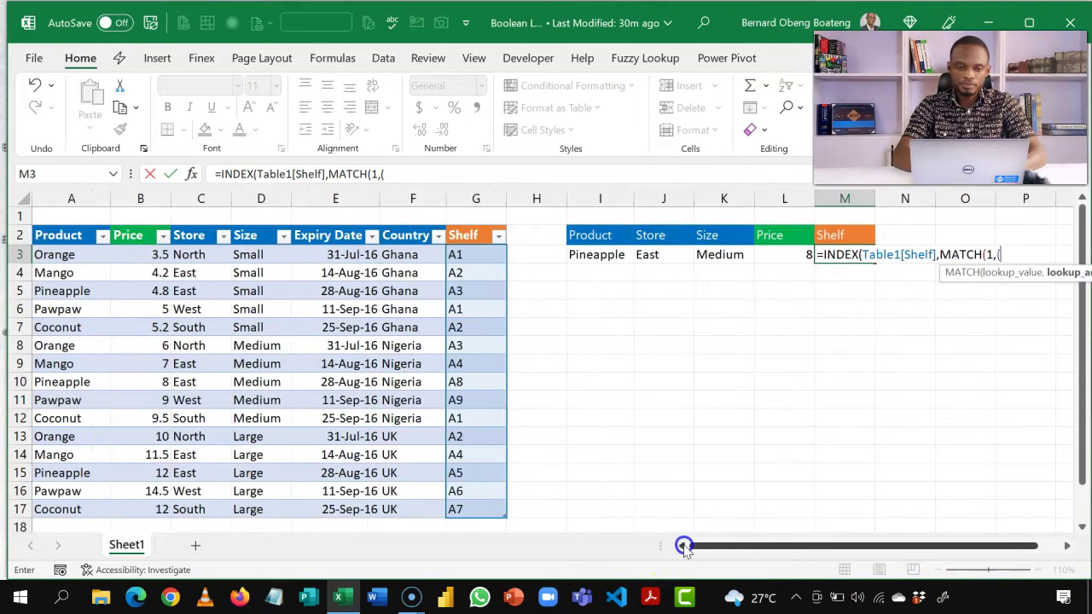
{"action": "left_click", "coordinate": [57, 226]}
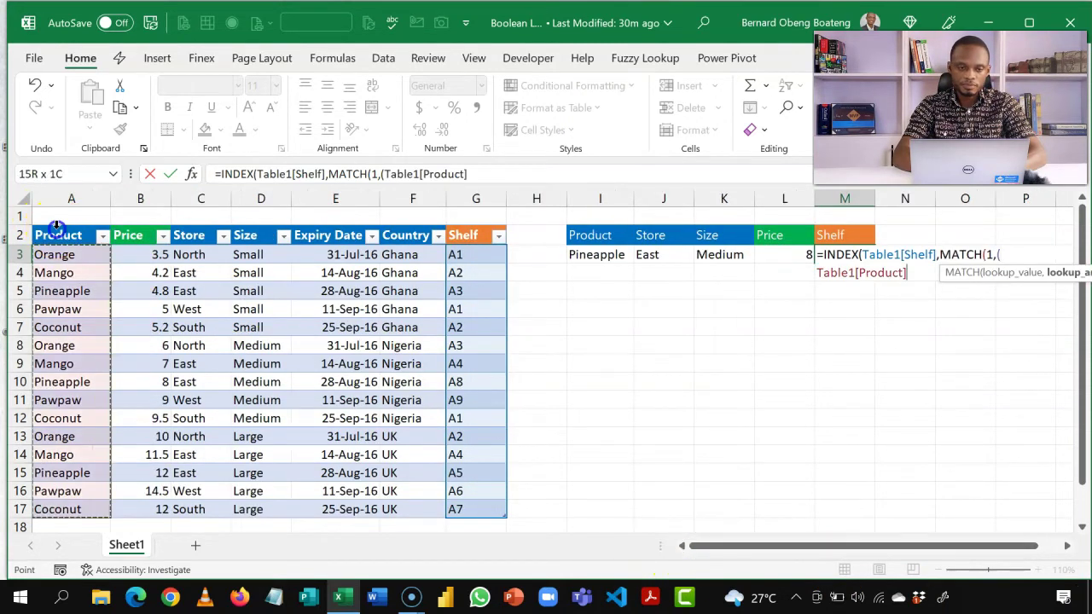
{"action": "type", "text": "="}
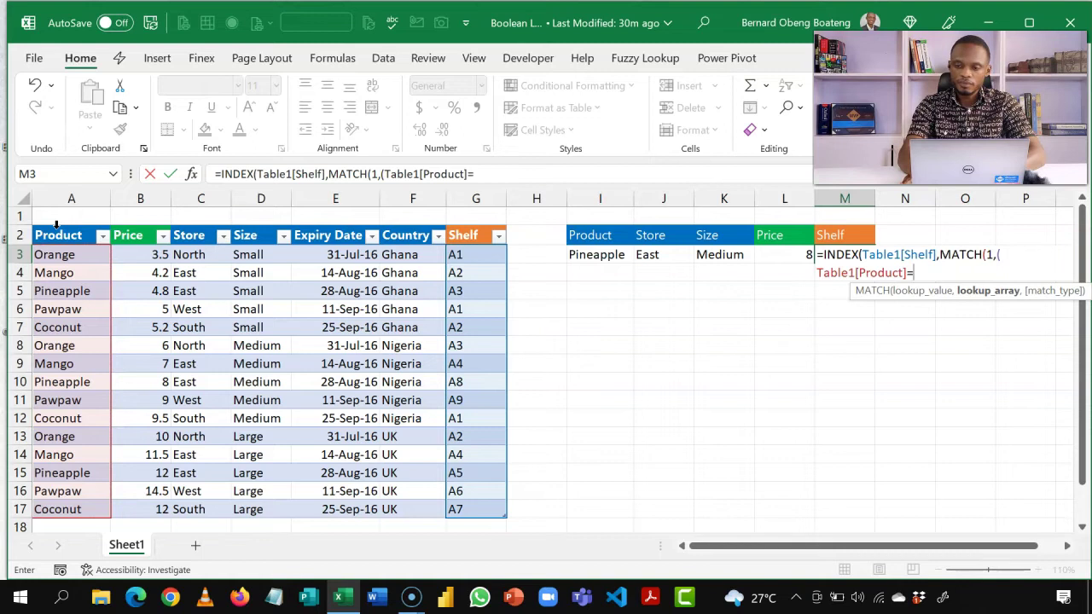
{"action": "left_click", "coordinate": [589, 254]}
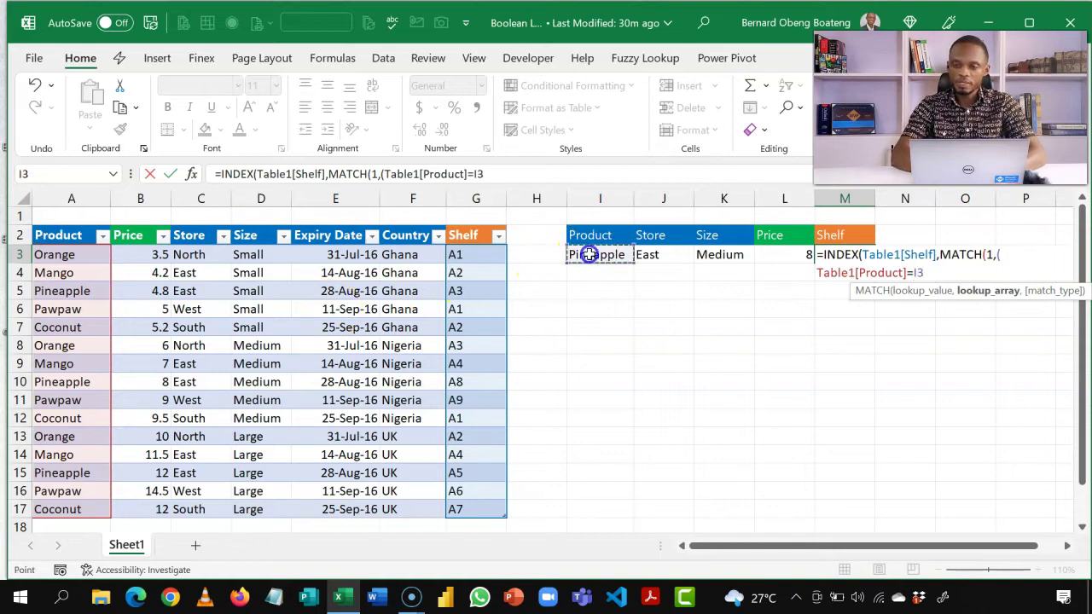
Multiply the product condition by the store condition Table1[Store]=J3 in the MATCH lookup array
{"action": "type", "text": ")*("}
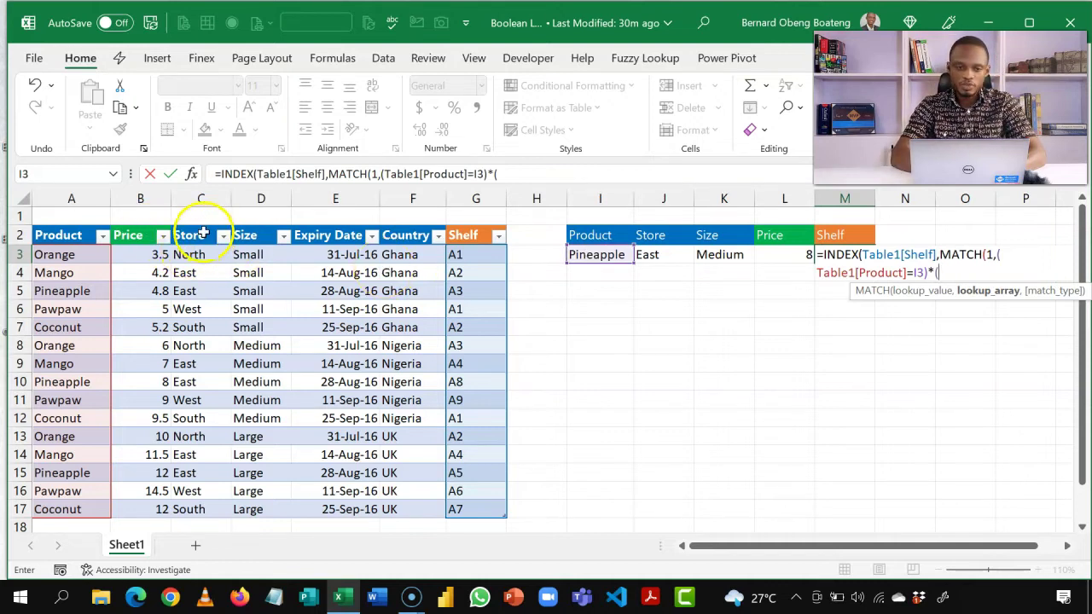
{"action": "left_click", "coordinate": [203, 224]}
{"action": "type", "text": "="}
{"action": "left_click", "coordinate": [661, 254]}
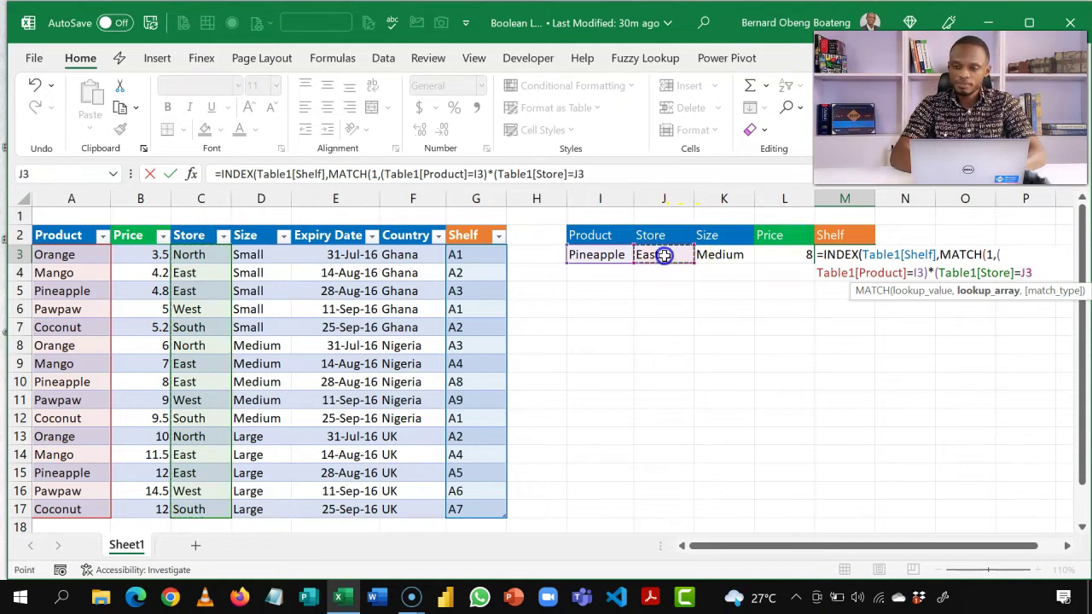
Multiply the lookup array by the size condition Table1[Size]=K3
{"action": "type", "text": ")*("}
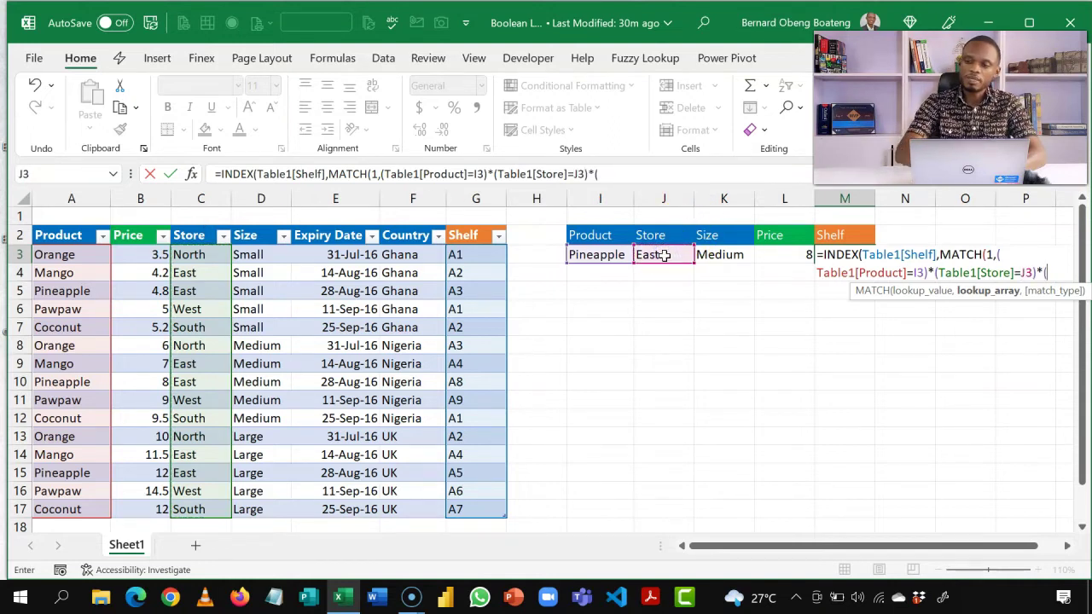
{"action": "left_click", "coordinate": [249, 226]}
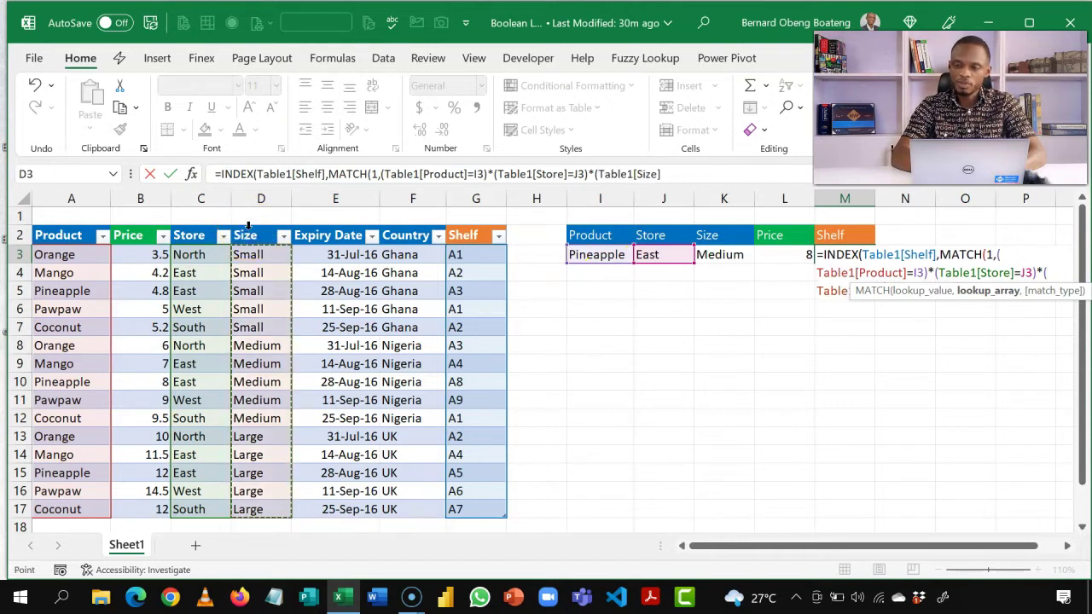
{"action": "type", "text": "="}
{"action": "left_click", "coordinate": [722, 254]}
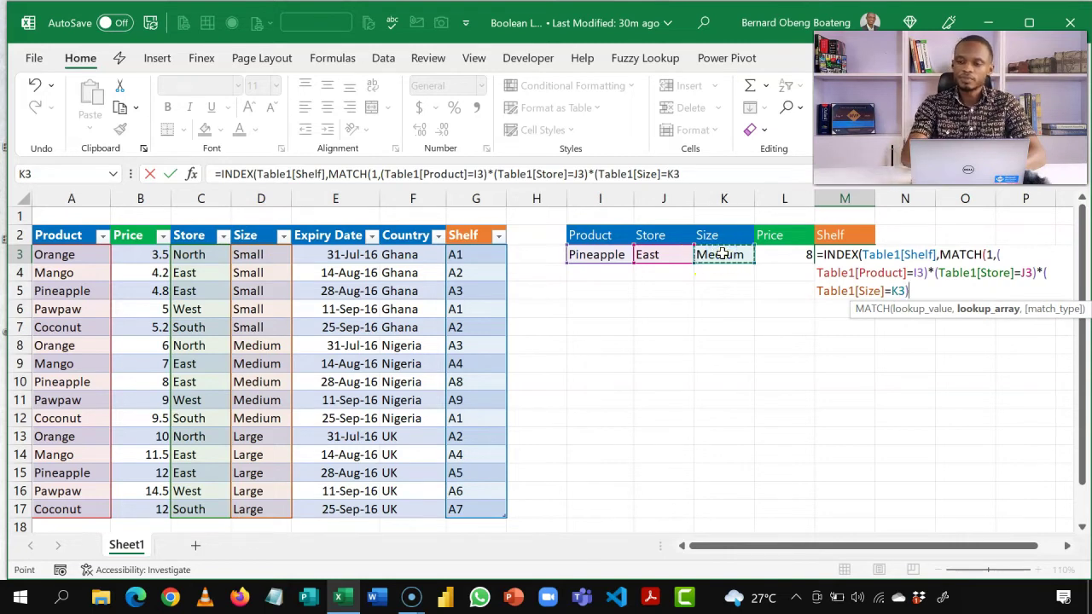
Set the MATCH type to 0 (exact match), and close and enter the INDEX formula in M3
{"action": "type", "text": "),"}
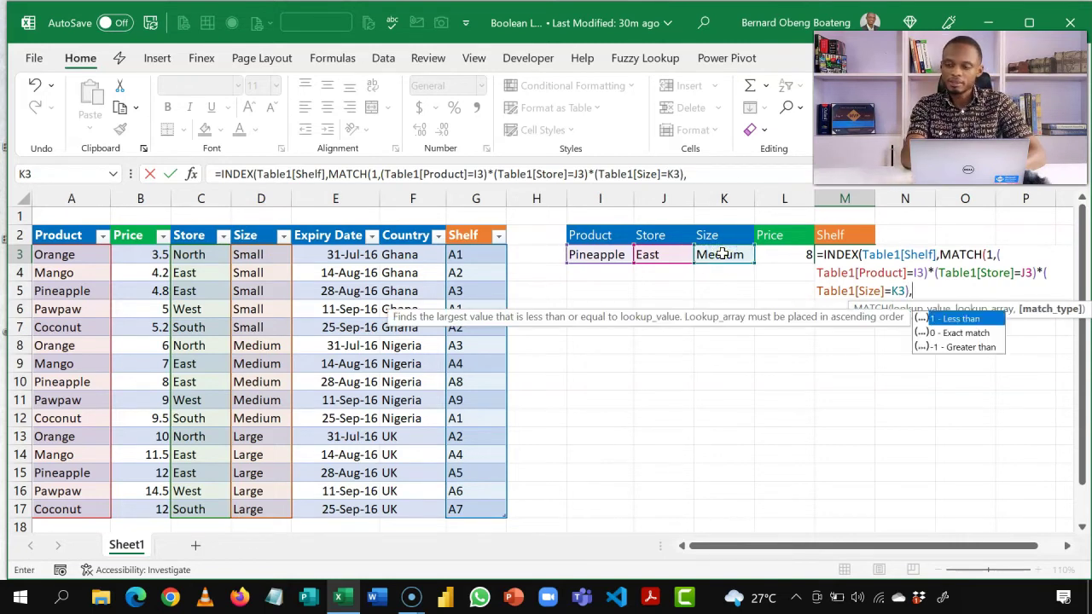
{"action": "key", "text": "Down"}
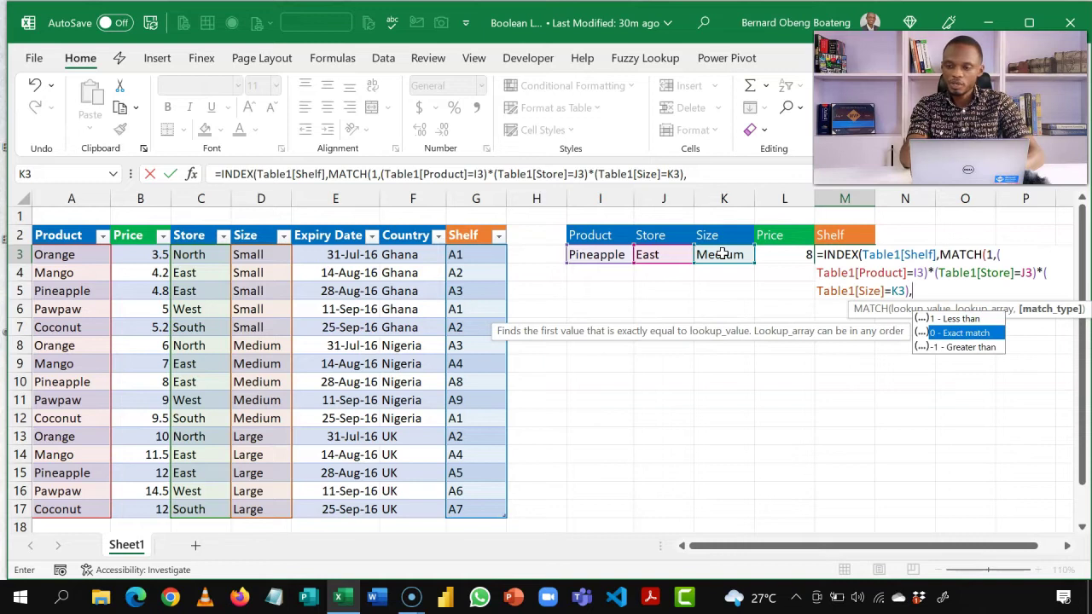
{"action": "key", "text": "Tab"}
{"action": "type", "text": "))"}
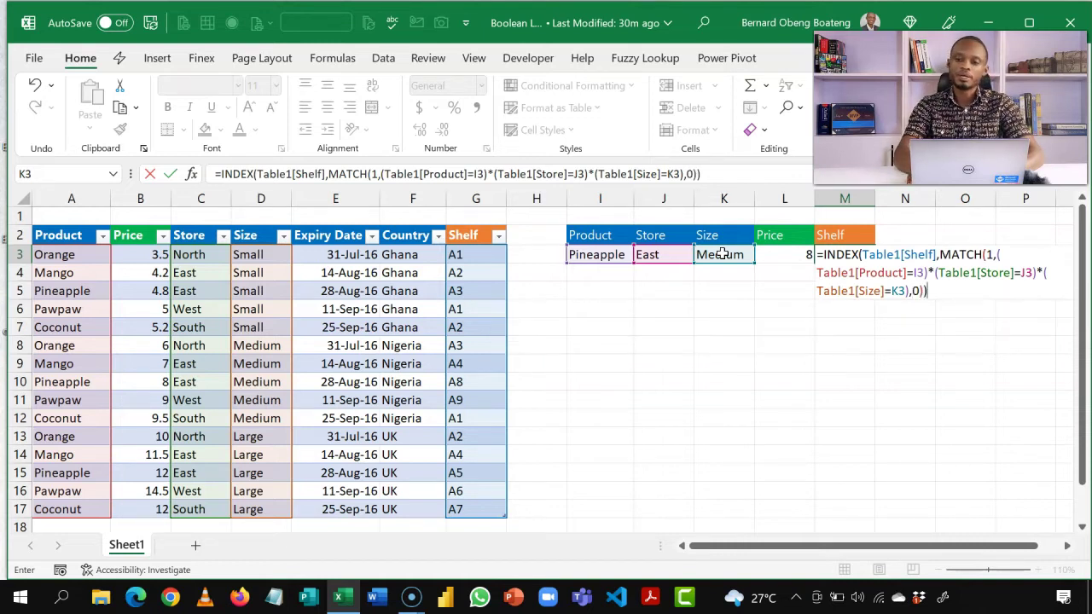
{"action": "key", "text": "Return"}
{"action": "key", "text": "Up"}
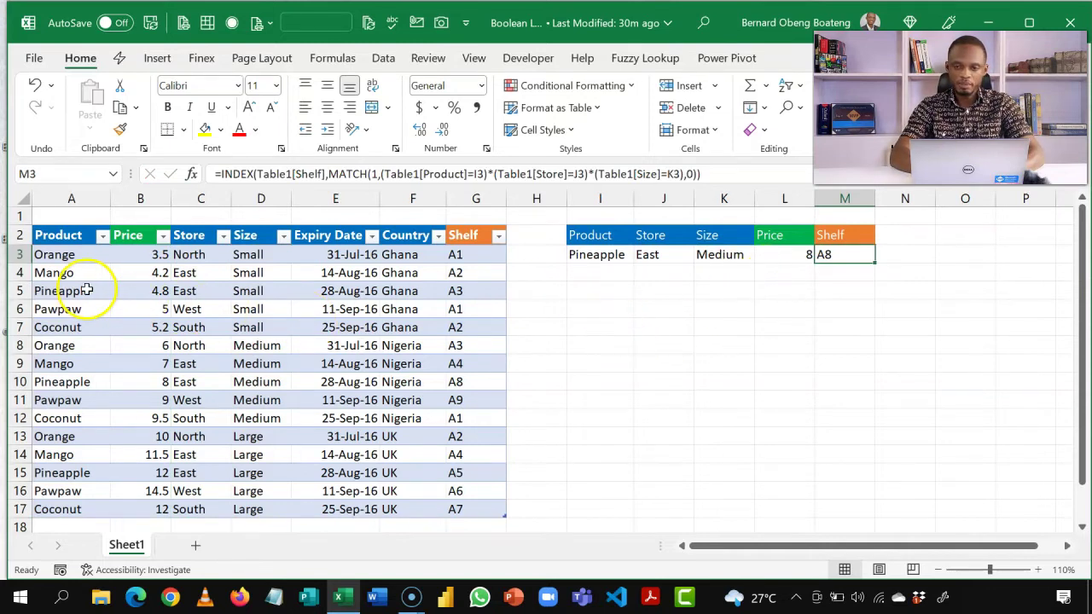
Check the shelf result against the Pineapple, East, Medium row of the table
{"action": "left_click", "coordinate": [184, 291]}
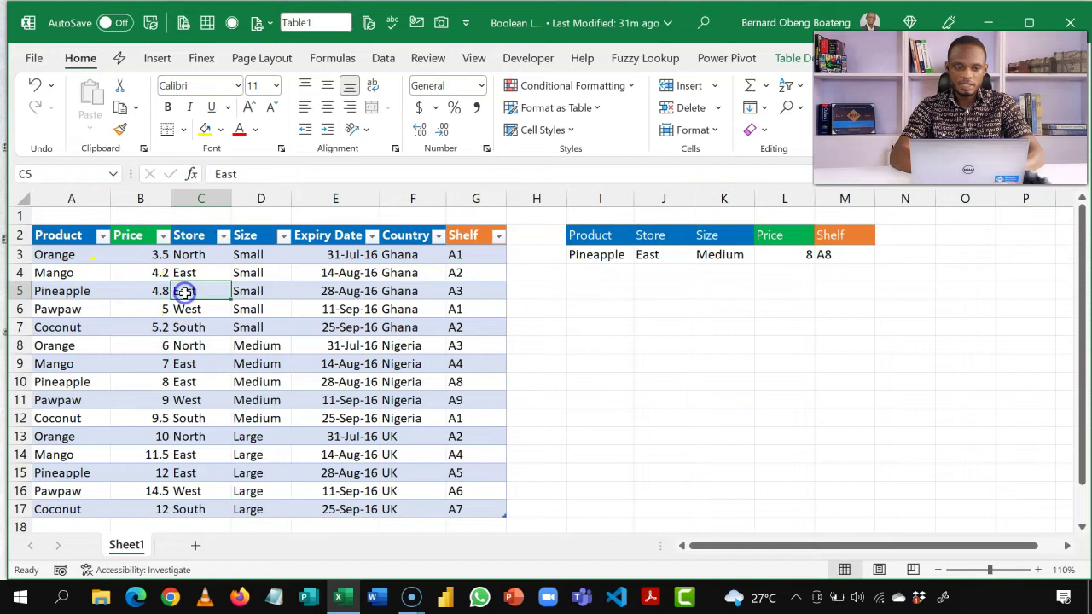
{"action": "left_click", "coordinate": [261, 383]}
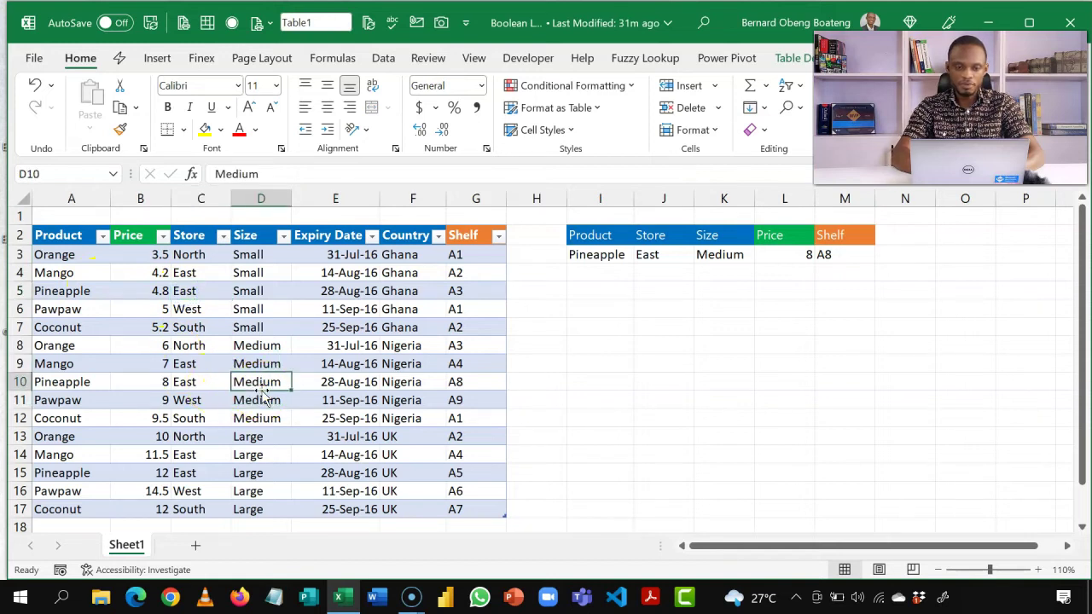
{"action": "key", "text": "shift+space"}
Set the lookup size in K3 to Small and select the Pineapple, East, Small table row to compare it
{"action": "left_click", "coordinate": [597, 254]}
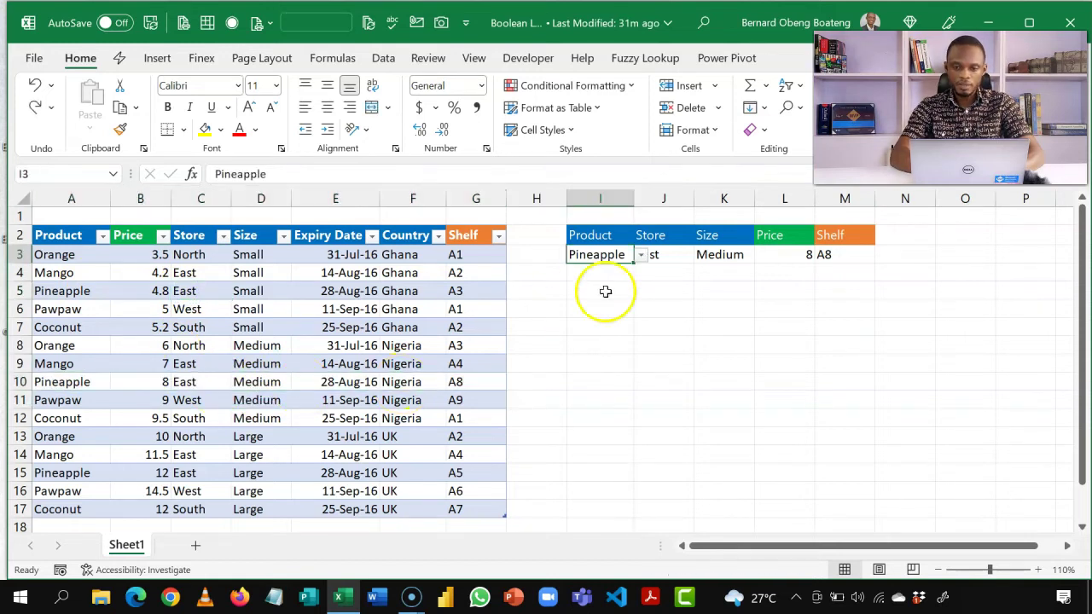
{"action": "left_click", "coordinate": [711, 255]}
{"action": "left_click", "coordinate": [761, 255]}
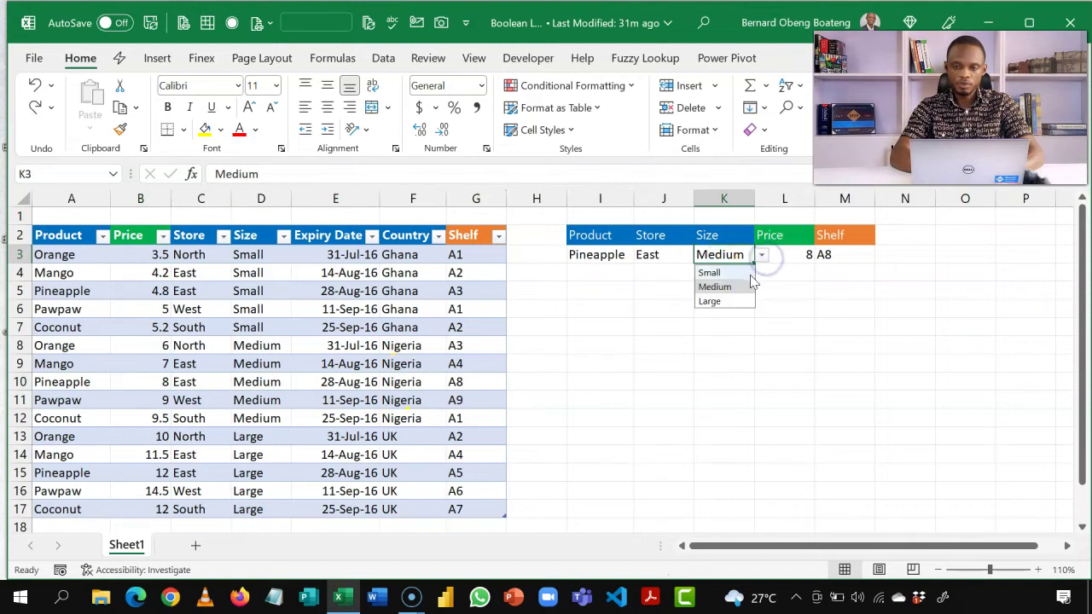
{"action": "left_click", "coordinate": [746, 271]}
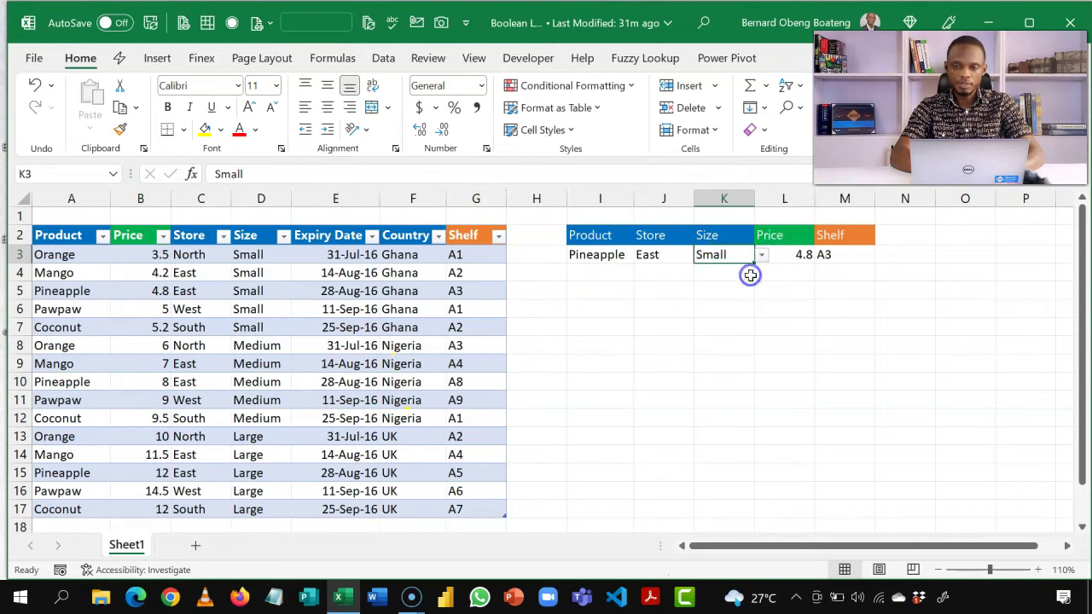
{"action": "left_click", "coordinate": [105, 291]}
{"action": "key", "text": "shift+space"}
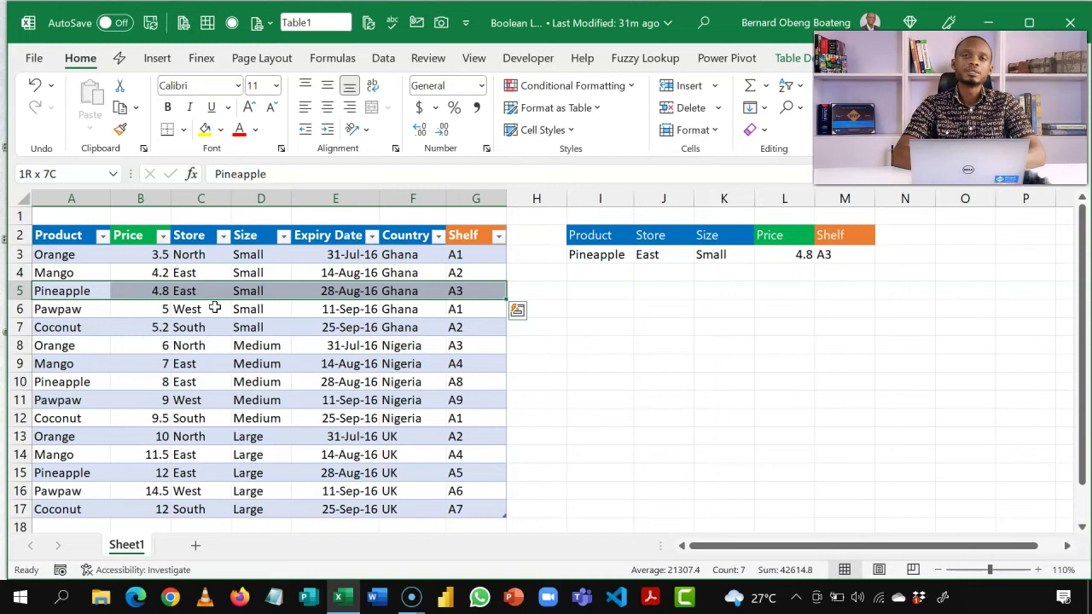
Review the lookup value and the lookup array of MATCH in the M3 formula, leaving the formula as it is
{"action": "double_click", "coordinate": [828, 255]}
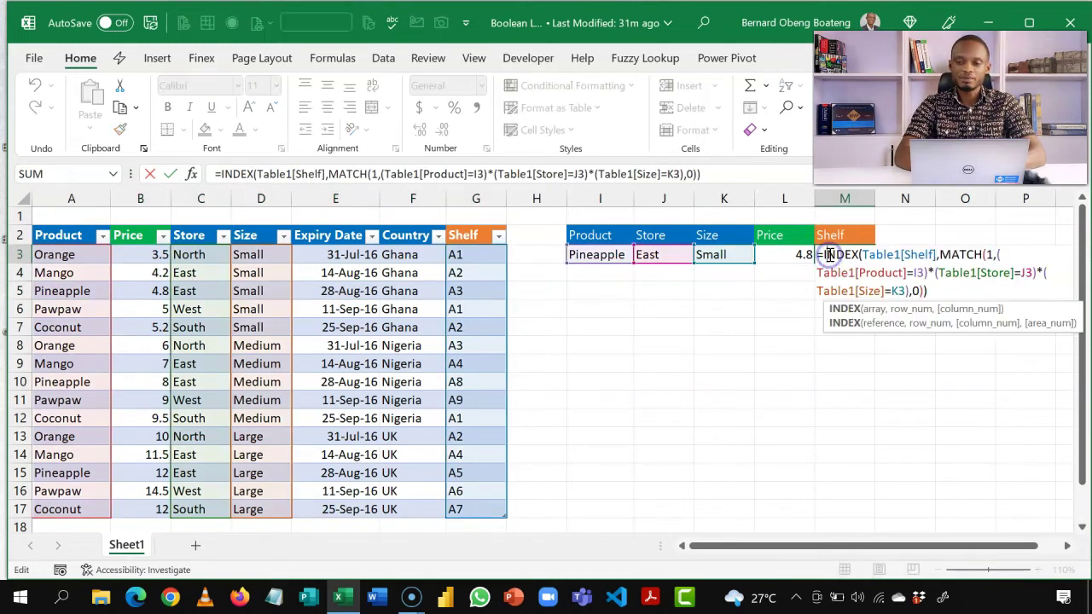
{"action": "left_click", "coordinate": [991, 254]}
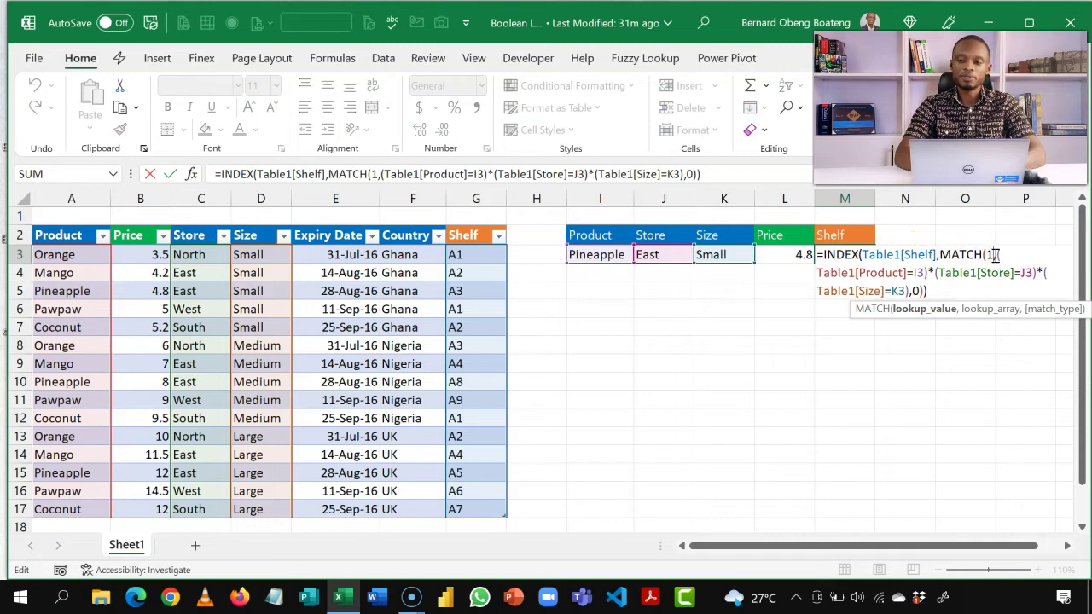
{"action": "left_click_drag", "start_coordinate": [995, 254], "coordinate": [1002, 288]}
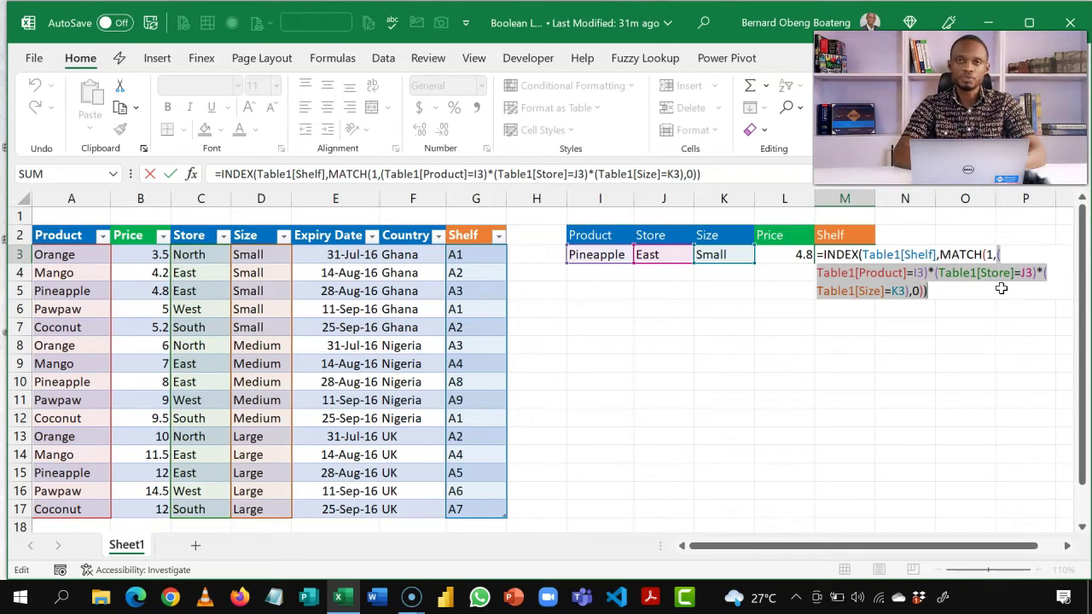
{"action": "key", "text": "Return"}
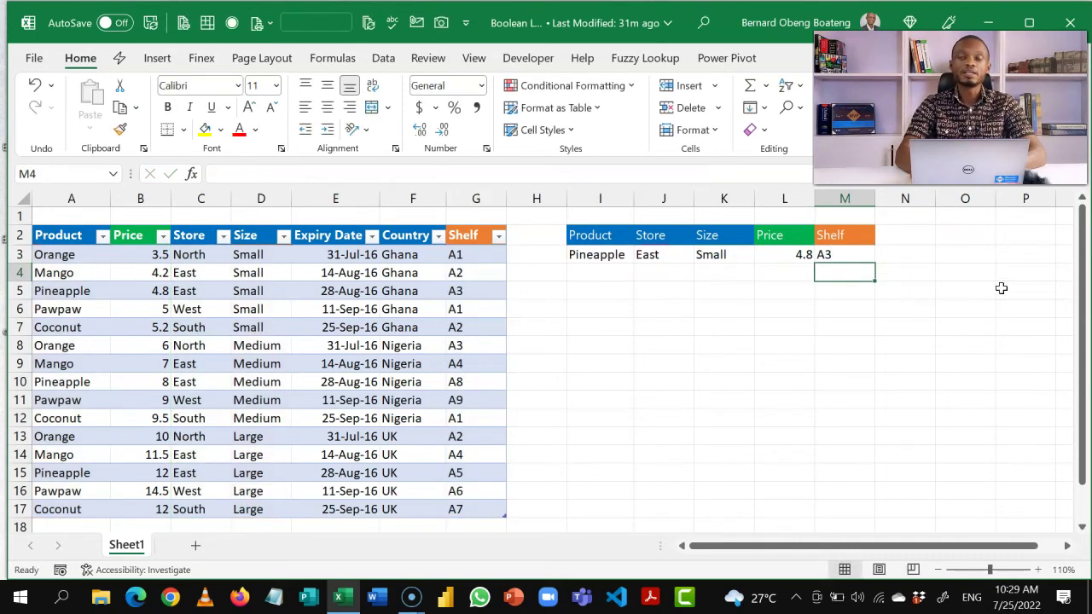